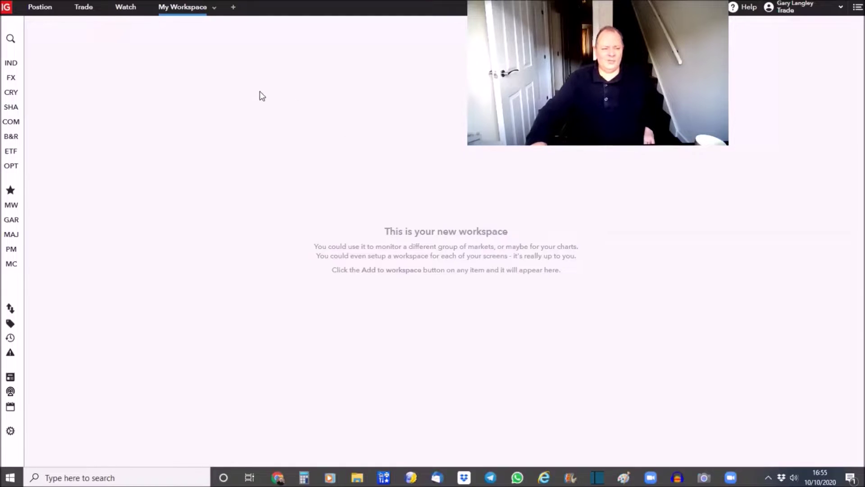
# Glance at the index markets, then scroll through the forex pairs and their prices
pyautogui.click(12, 64)
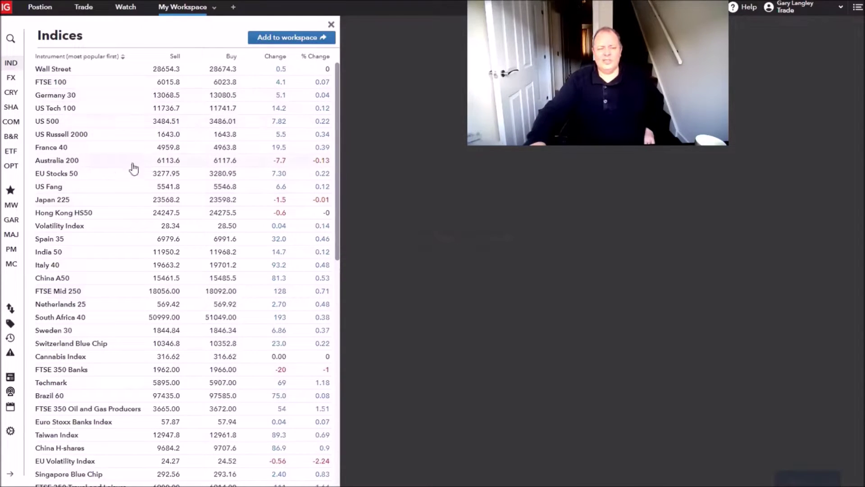
pyautogui.click(11, 78)
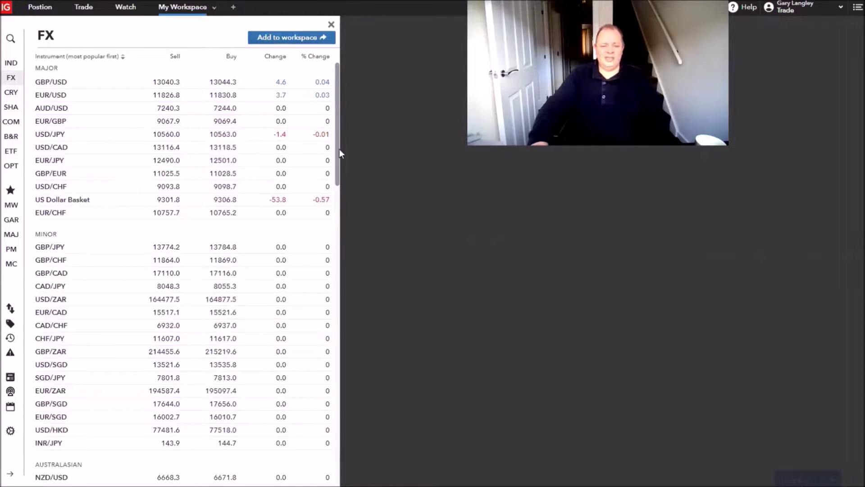
pyautogui.scroll(-4, 339, 148)
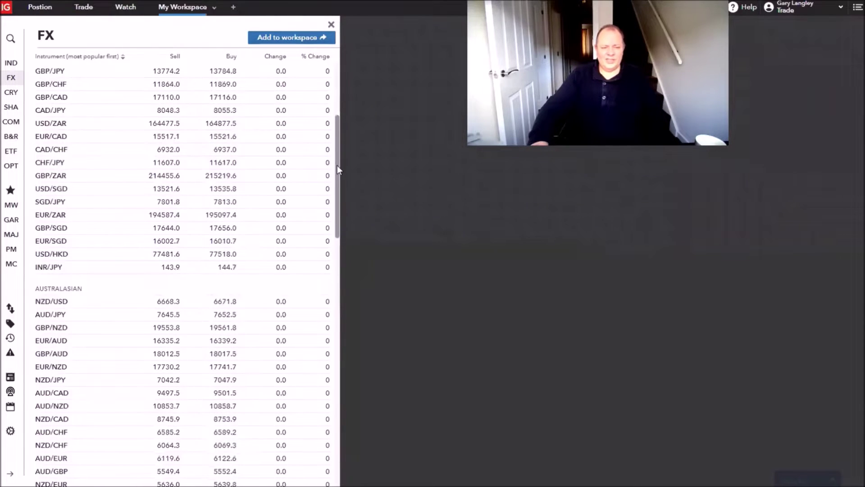
pyautogui.scroll(3, 339, 170)
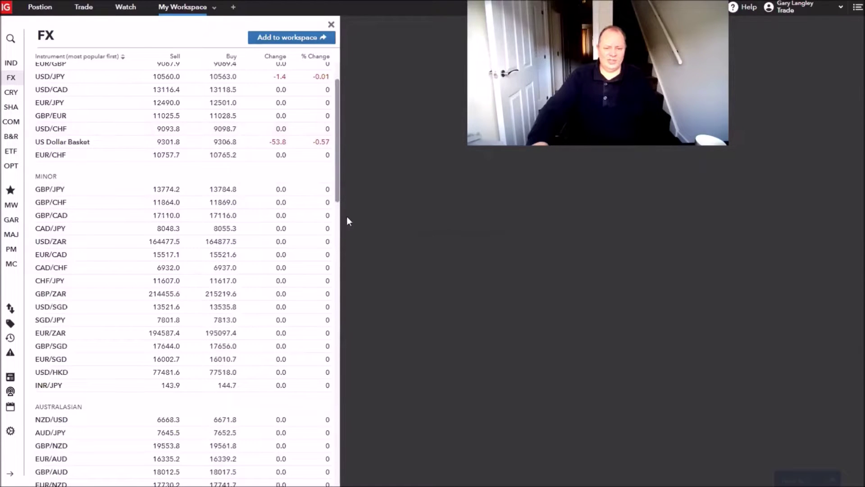
pyautogui.scroll(-10, 347, 221)
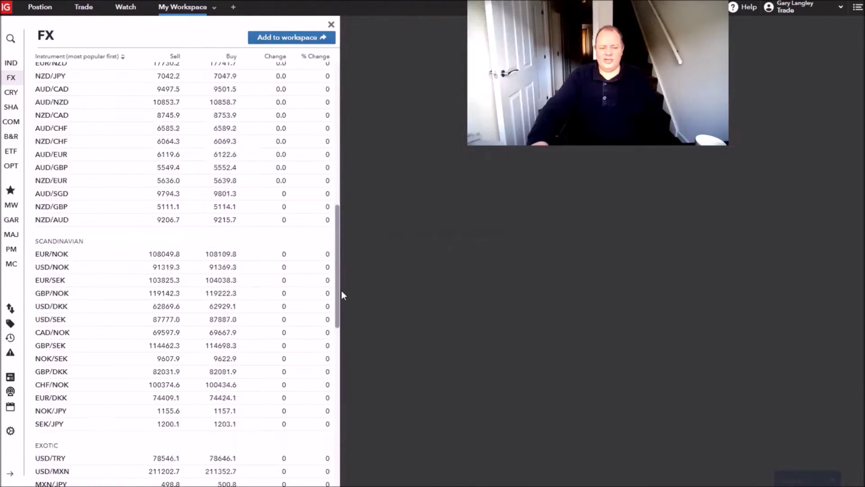
pyautogui.click(338, 74)
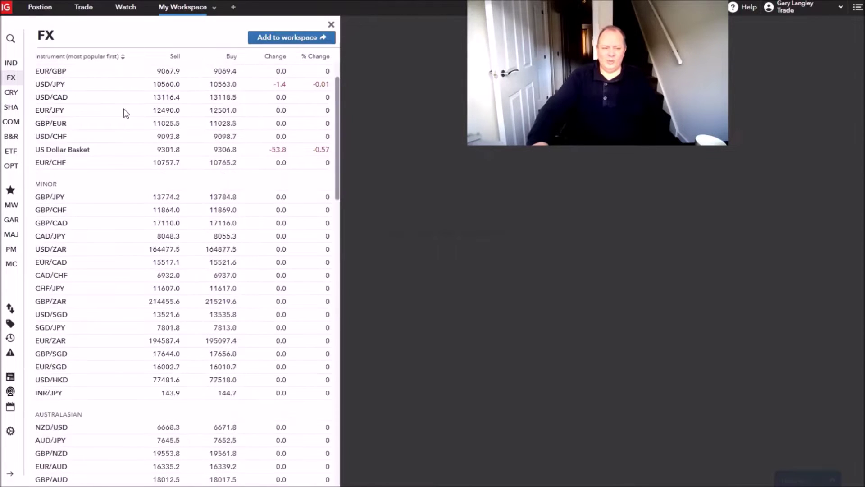
pyautogui.scroll(1, 112, 351)
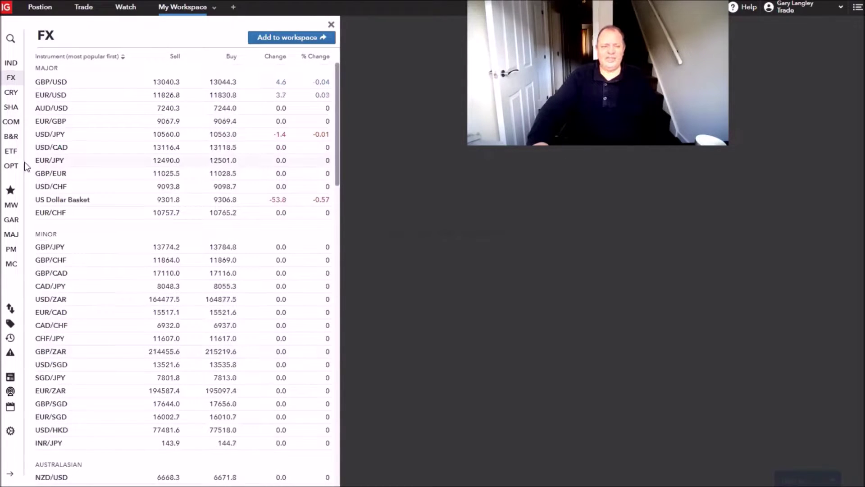
# Flip through the cryptocurrency, shares and commodities lists, then close the market panel
pyautogui.click(12, 92)
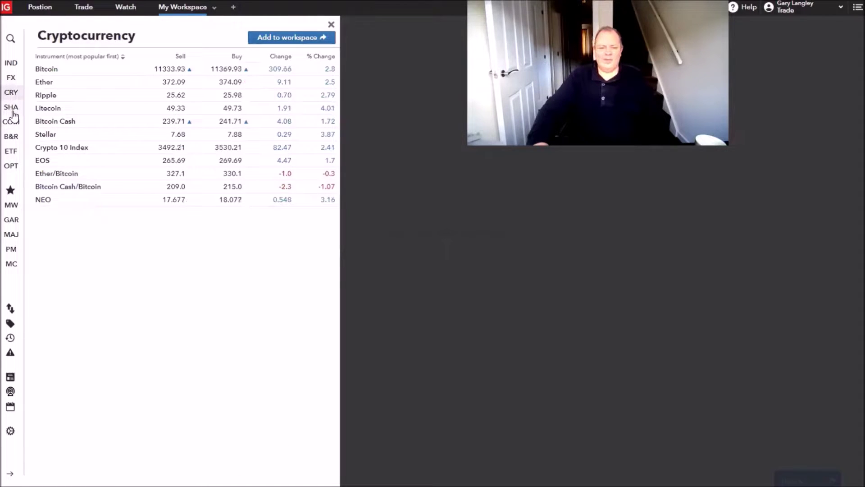
pyautogui.click(13, 108)
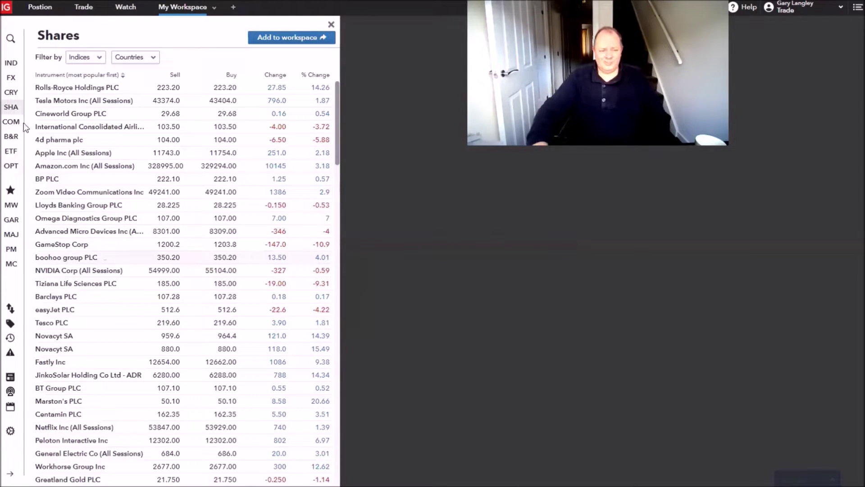
pyautogui.click(17, 127)
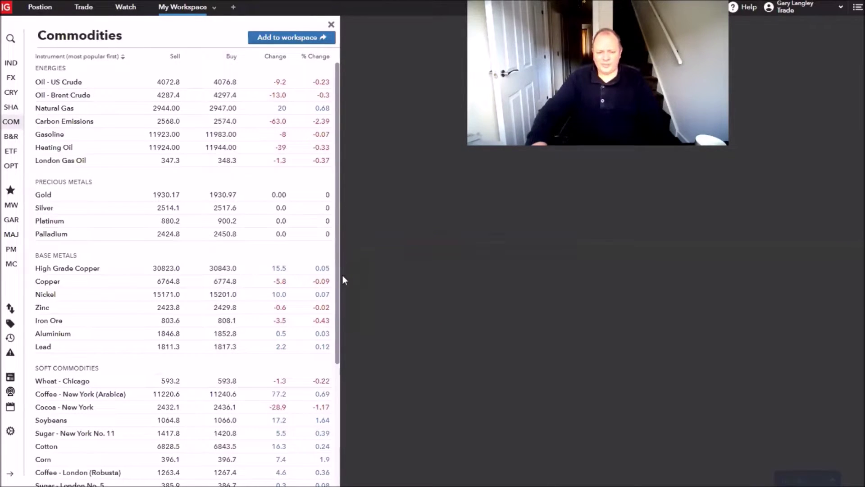
pyautogui.click(356, 214)
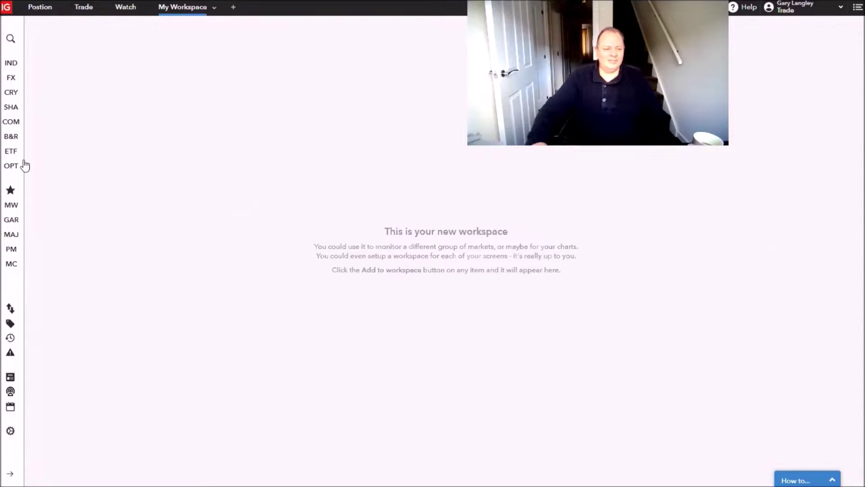
pyautogui.click(11, 136)
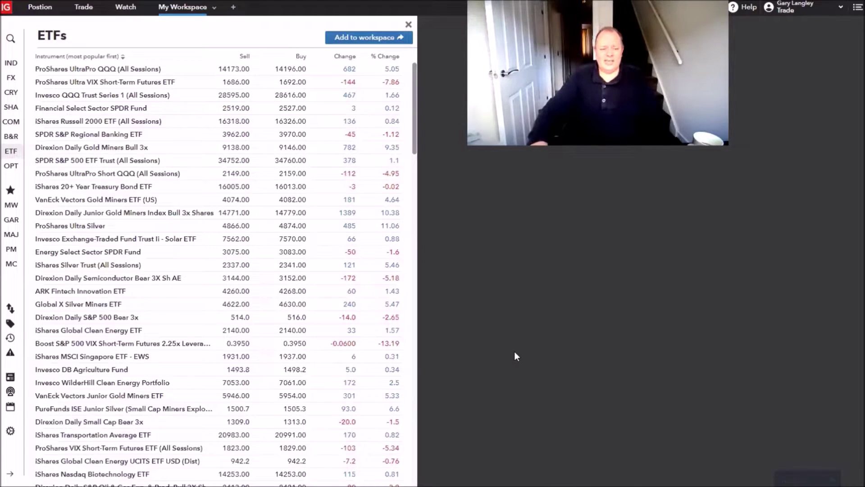
pyautogui.click(11, 167)
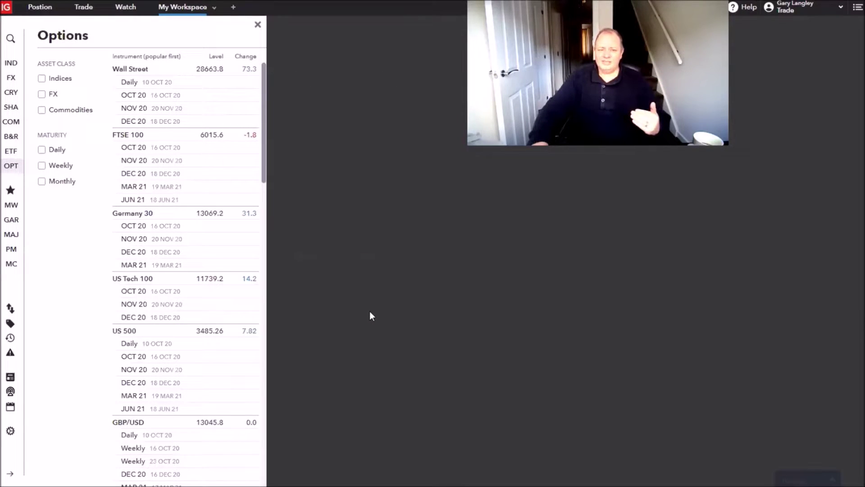
pyautogui.click(370, 316)
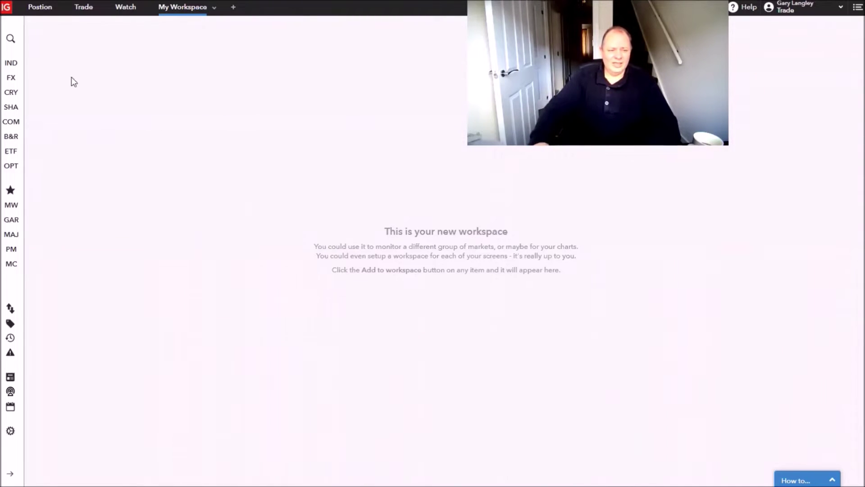
# Add the GBP/USD chart from the FX list to My Workspace
pyautogui.click(16, 79)
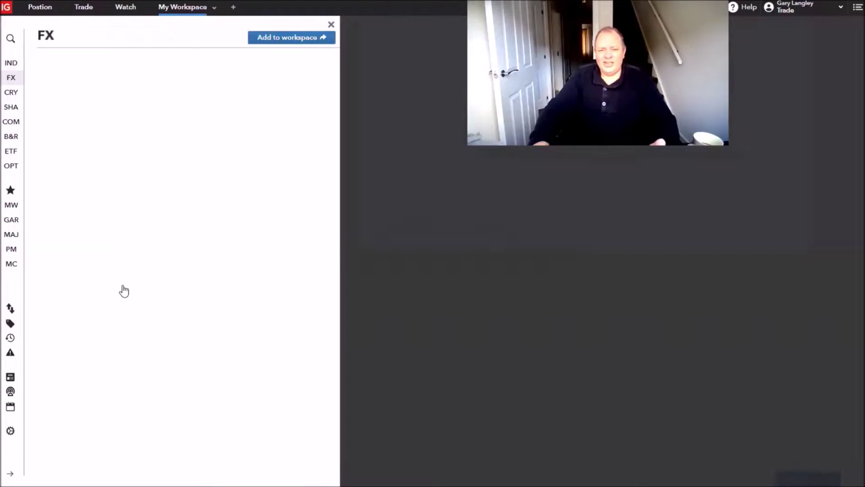
pyautogui.click(63, 81)
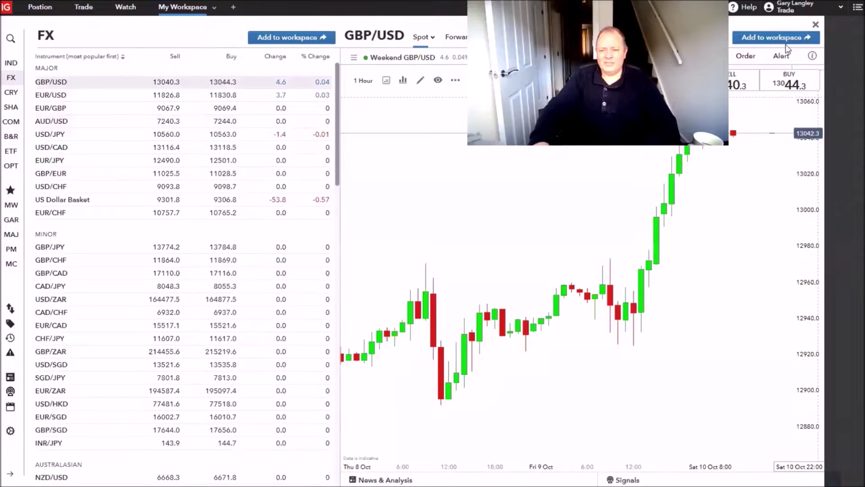
pyautogui.click(787, 45)
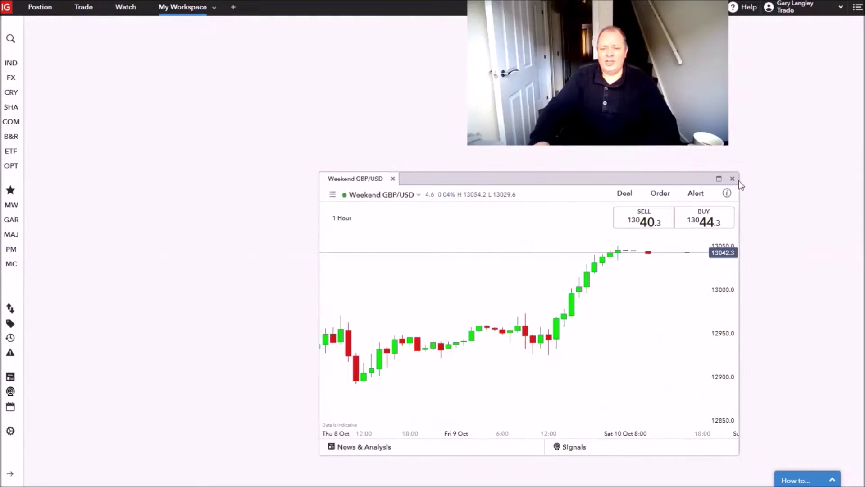
# Maximise the chart and switch it to regular GBP/USD instead of the weekend market
pyautogui.doubleClick(376, 199)
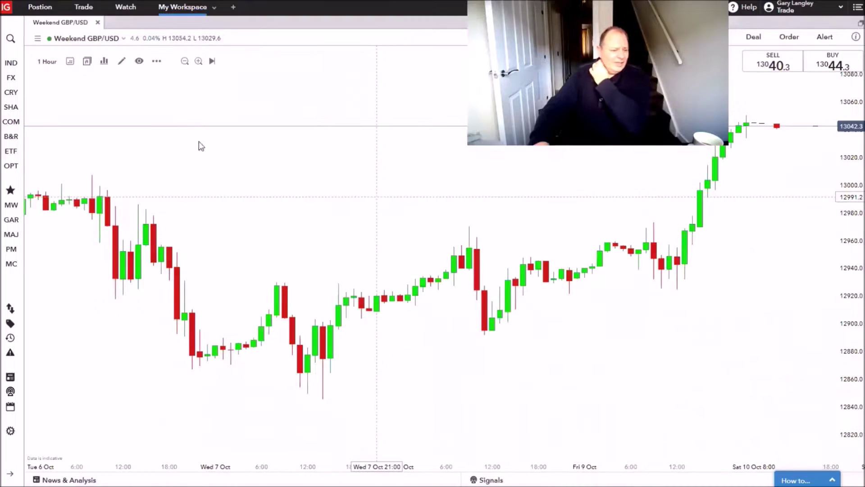
pyautogui.click(87, 40)
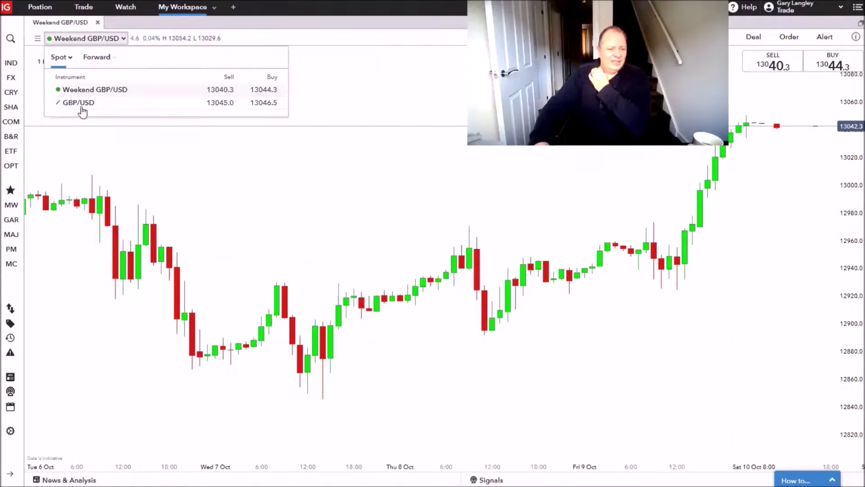
pyautogui.click(78, 102)
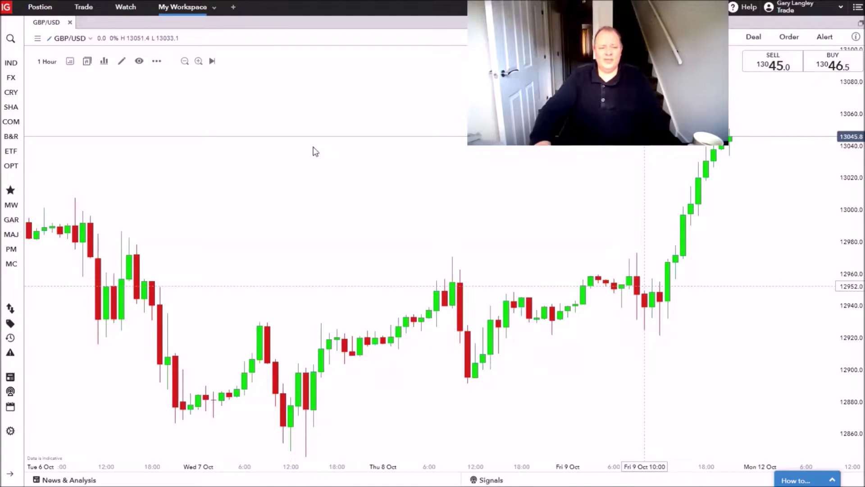
# Create the empty My Workspace 1, then go back to My Workspace's GBP/USD chart
pyautogui.click(232, 8)
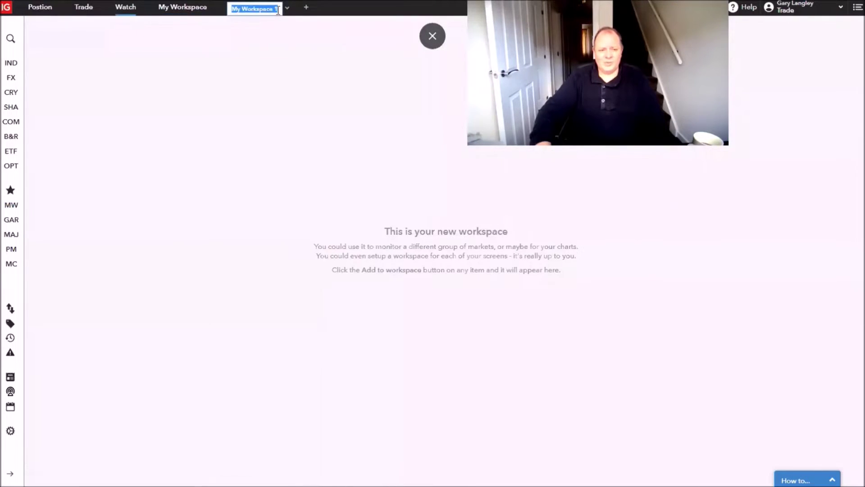
pyautogui.click(182, 7)
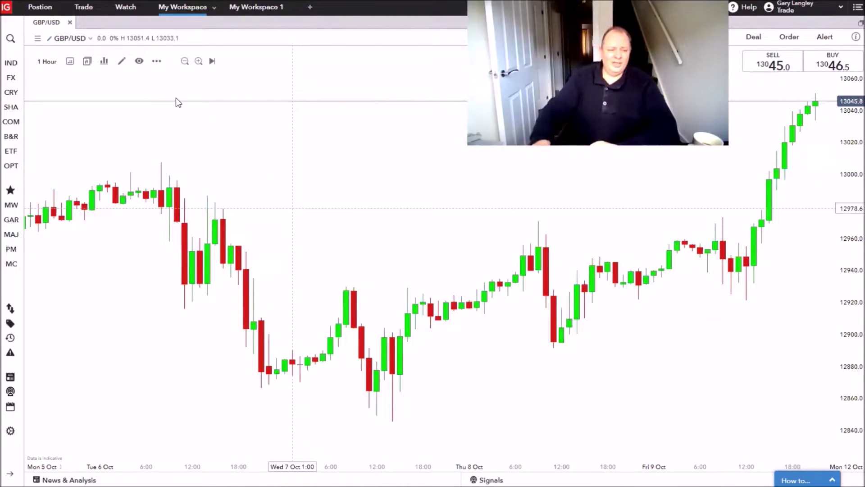
# Split into four GBP/USD charts set to Daily, 4 Hours, 1 Hour and 15 Mins
pyautogui.click(85, 63)
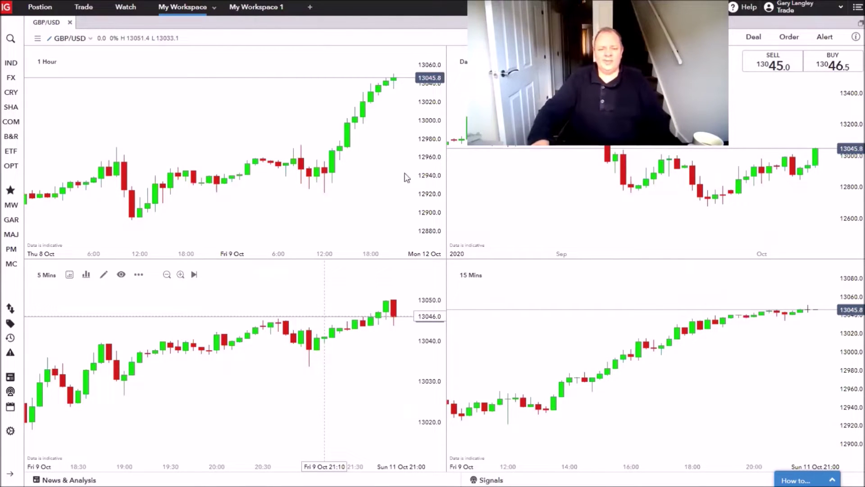
pyautogui.click(45, 61)
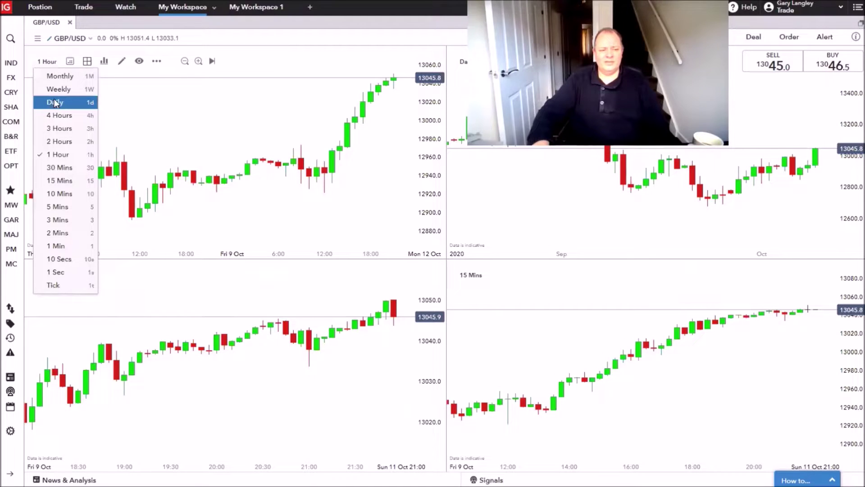
pyautogui.press('Return')
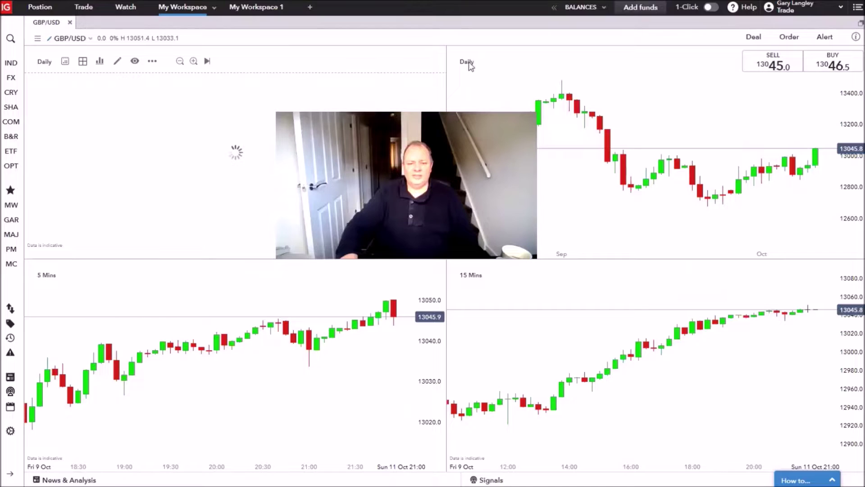
pyautogui.click(468, 63)
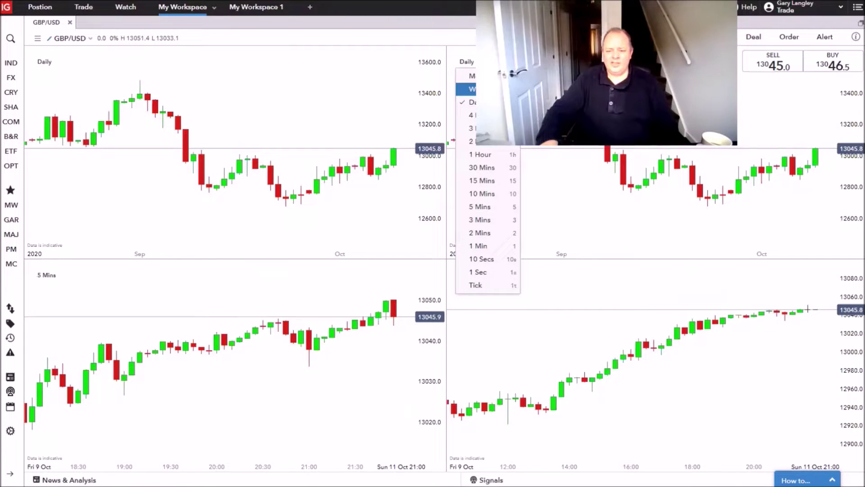
pyautogui.click(472, 115)
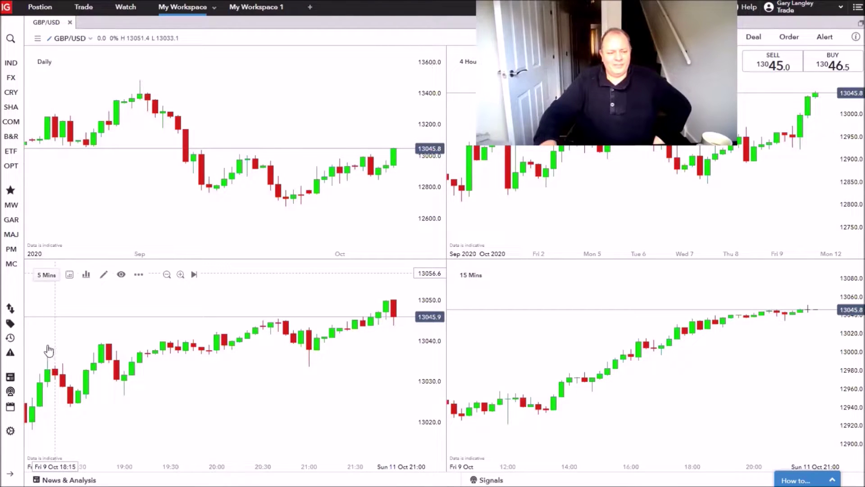
pyautogui.press('Return')
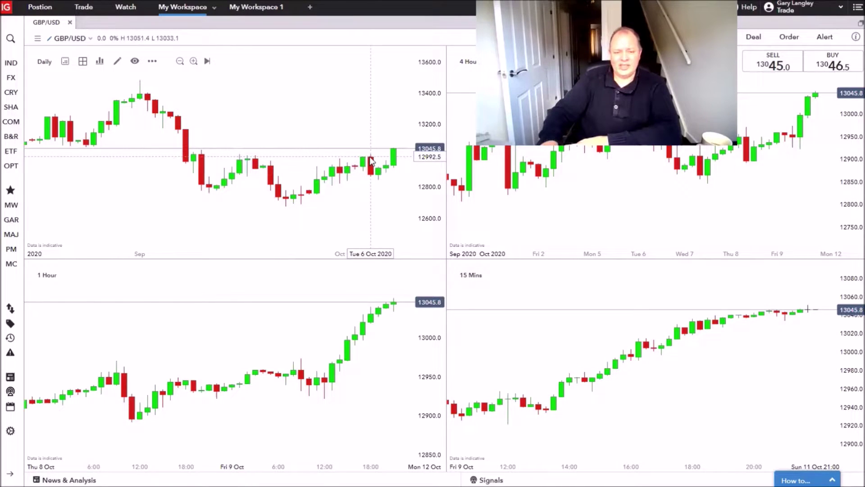
# Draw horizontal price lines at 12982.0 and 13069.2 on the Daily chart
pyautogui.rightClick(113, 239)
pyautogui.moveTo(115, 233)
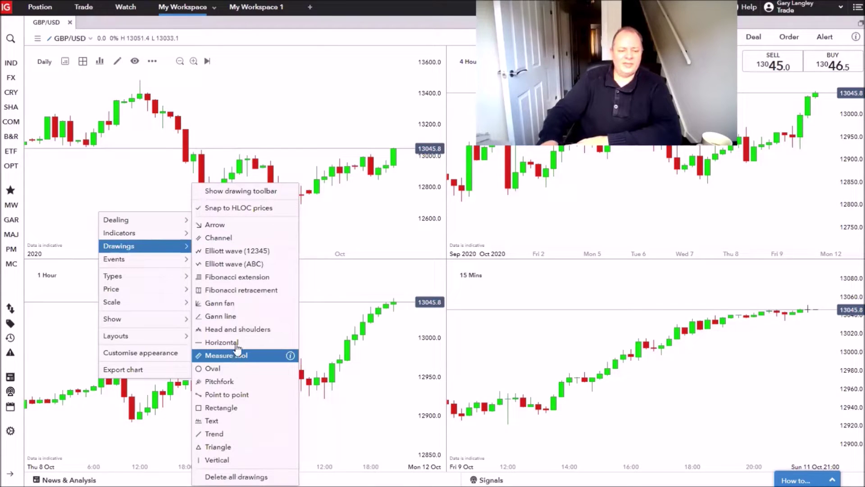
pyautogui.click(222, 342)
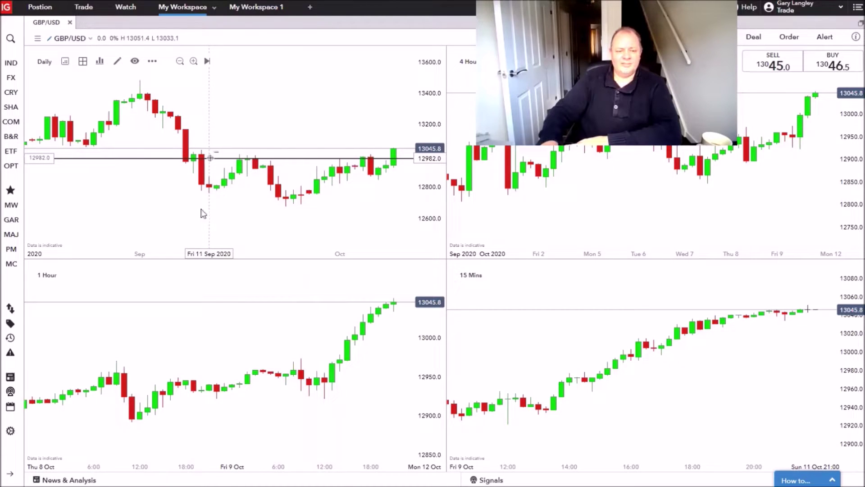
pyautogui.click(265, 158)
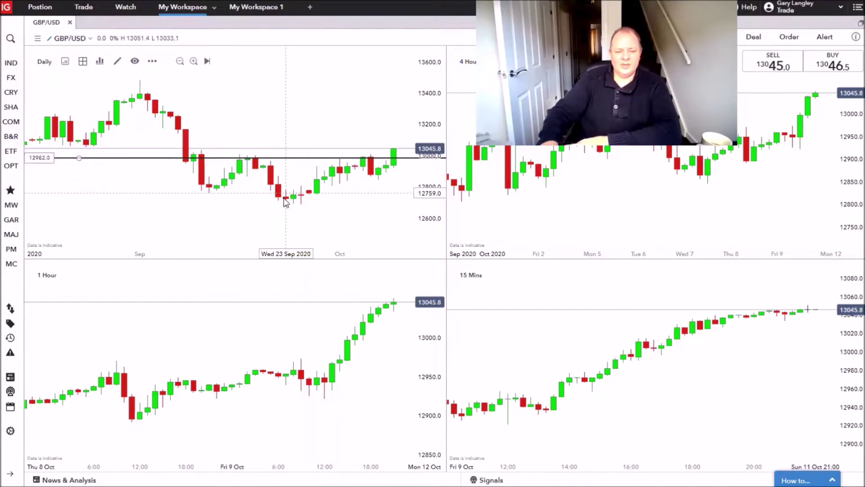
pyautogui.rightClick(149, 197)
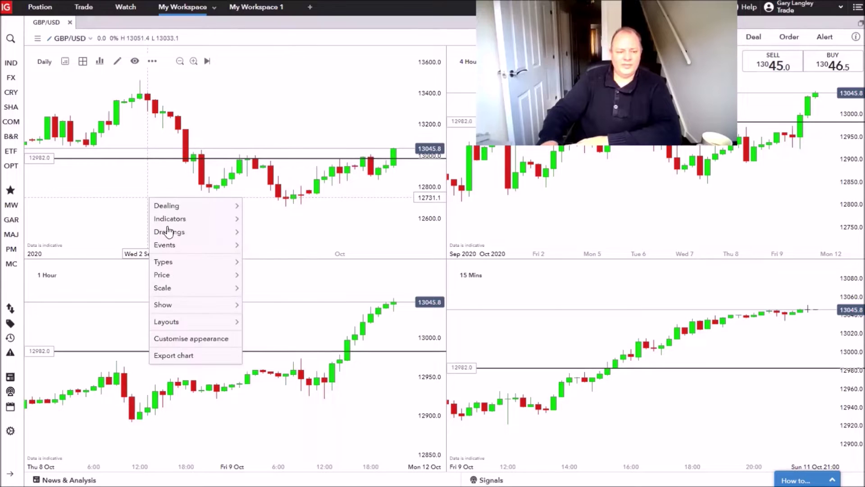
pyautogui.moveTo(168, 231)
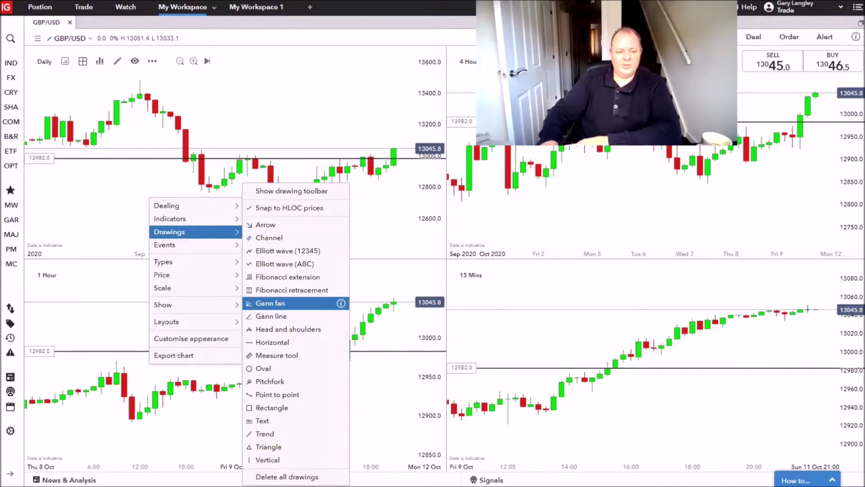
pyautogui.click(273, 342)
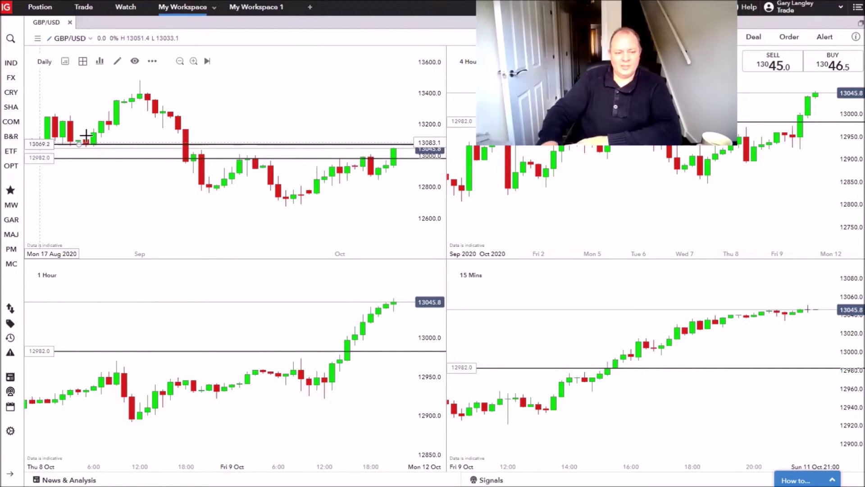
pyautogui.click(85, 144)
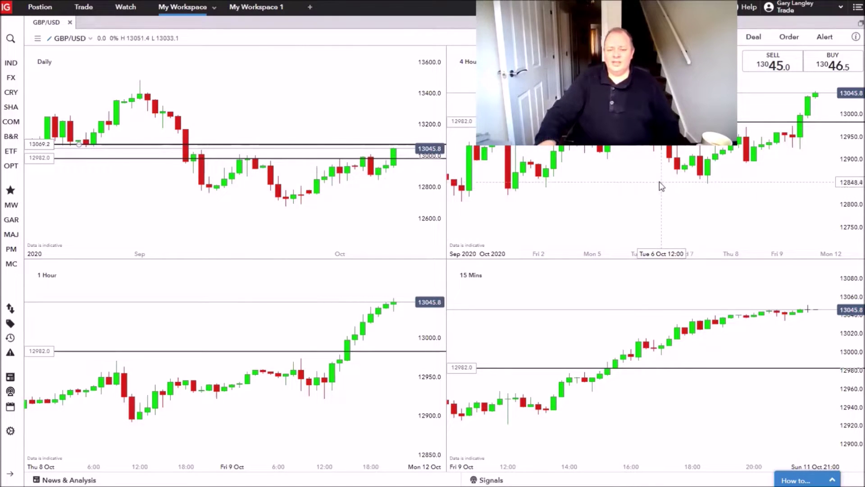
# Add an EMA 20 indicator to the 4-hour GBP/USD chart
pyautogui.rightClick(652, 191)
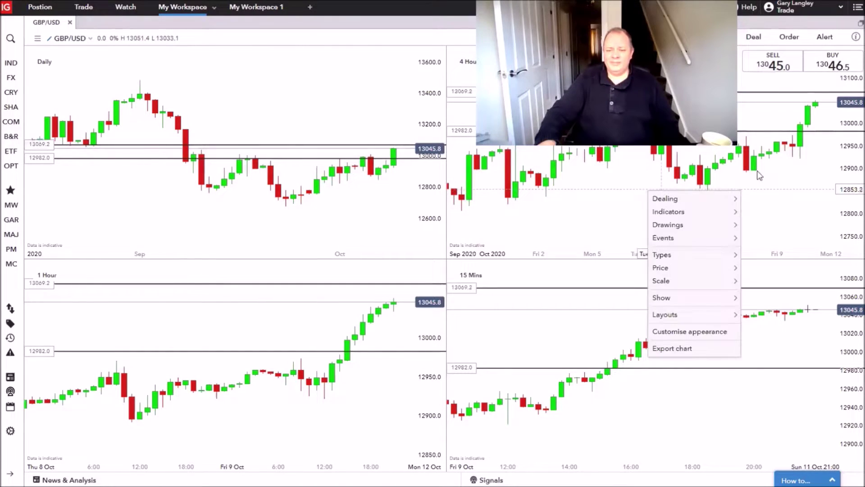
pyautogui.moveTo(681, 212)
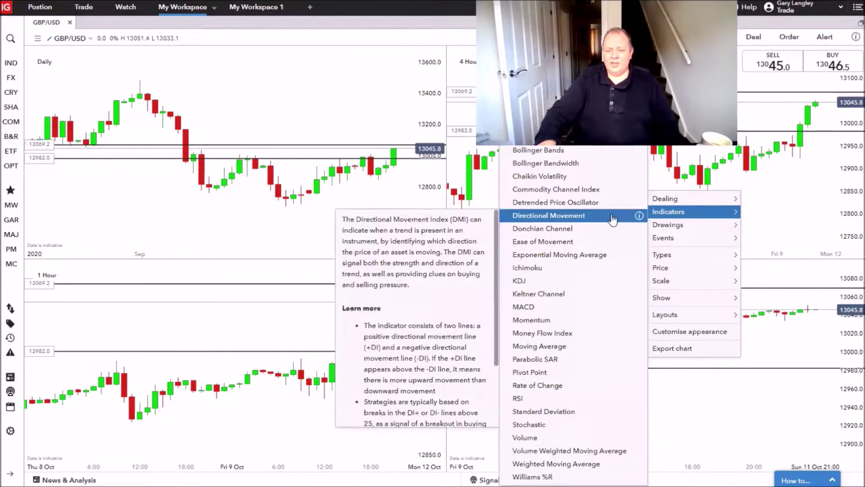
pyautogui.click(577, 259)
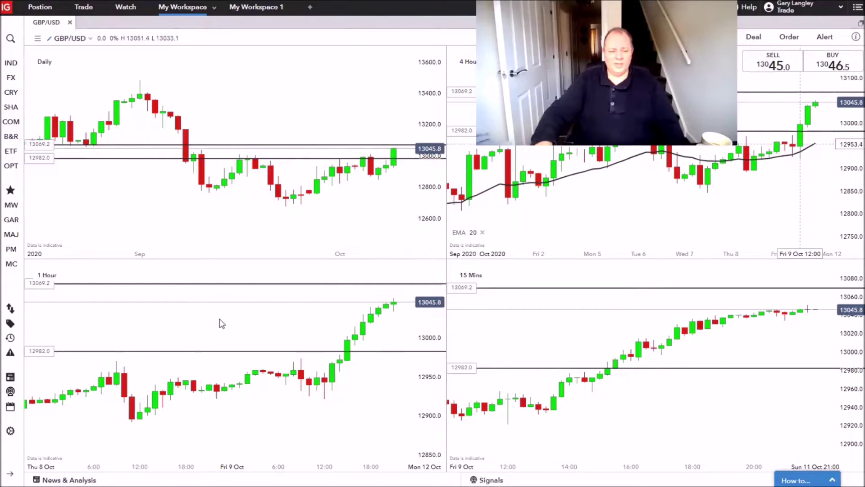
# Add an EMA 20 indicator to the 1-hour GBP/USD chart and dismiss the menu
pyautogui.rightClick(239, 350)
pyautogui.moveTo(270, 340)
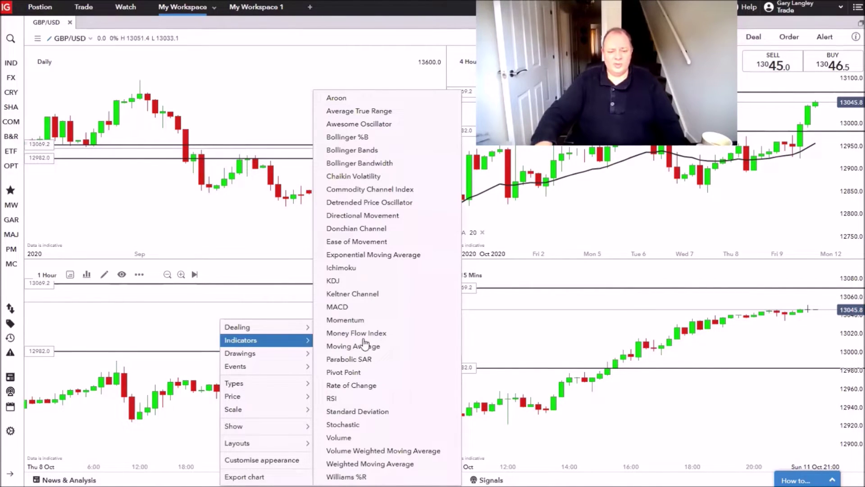
pyautogui.click(369, 257)
pyautogui.click(145, 330)
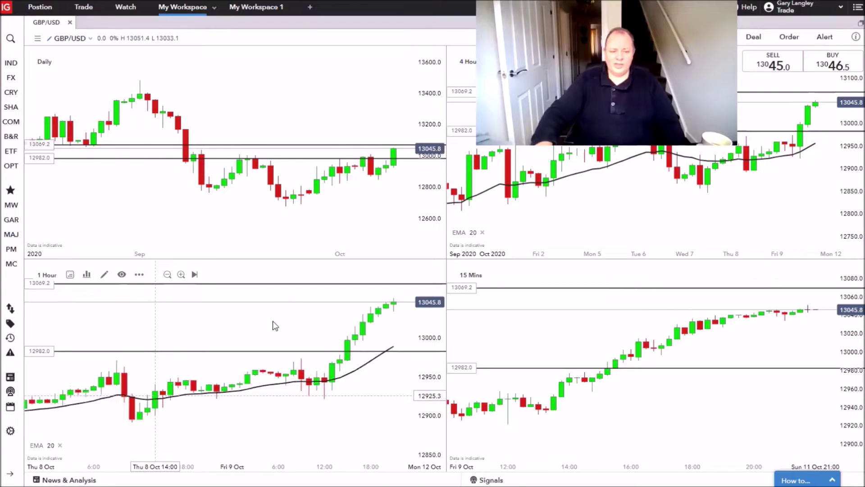
# Inspect 1-hour candle prices from 8–9 October through the latest candle
pyautogui.click(144, 336)
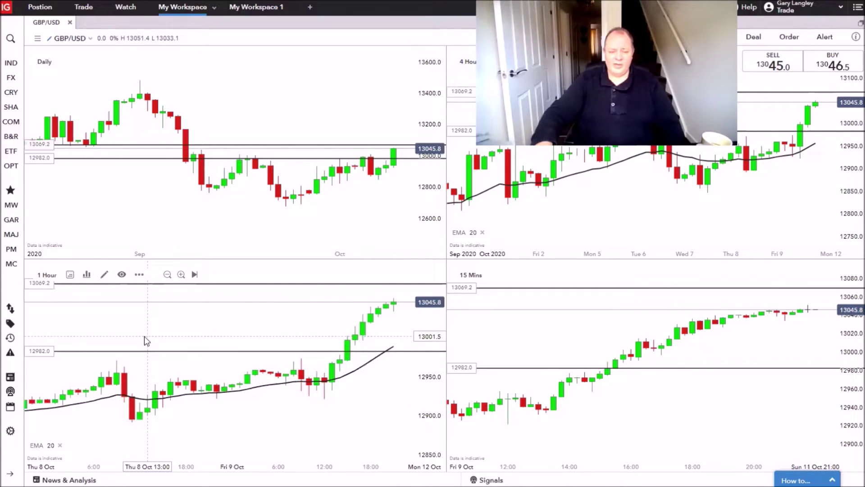
pyautogui.click(322, 395)
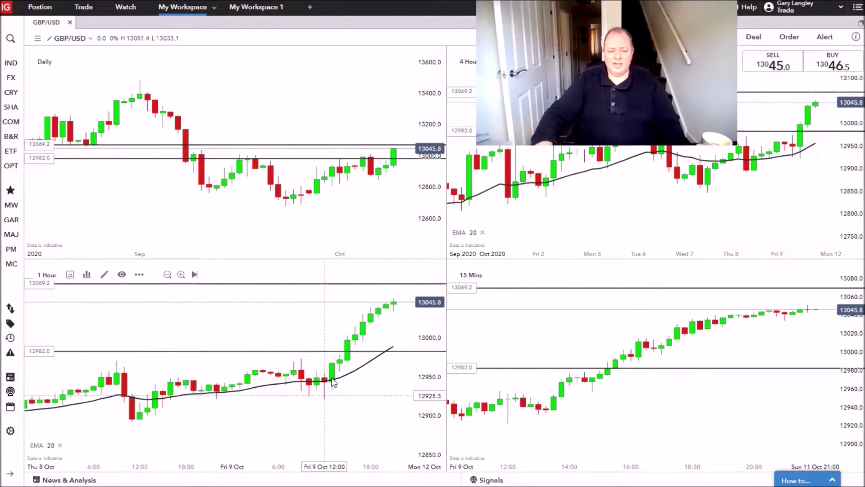
pyautogui.click(345, 350)
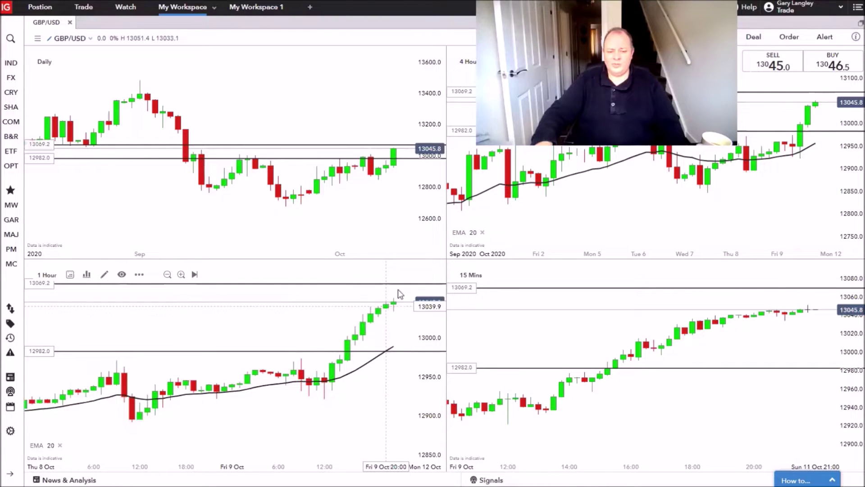
pyautogui.click(401, 286)
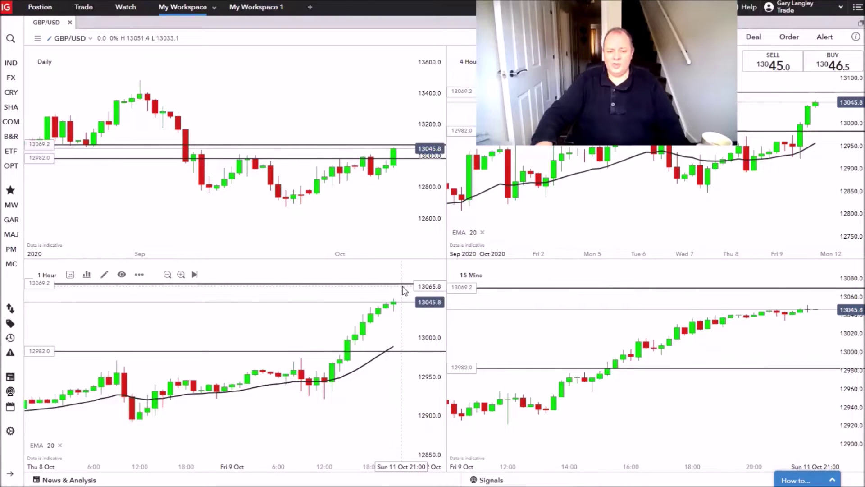
pyautogui.click(361, 324)
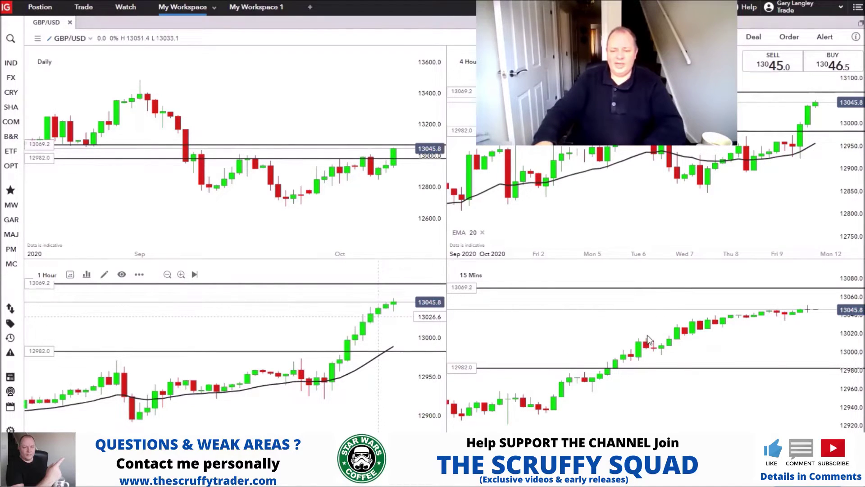
pyautogui.scroll(-3, 611, 351)
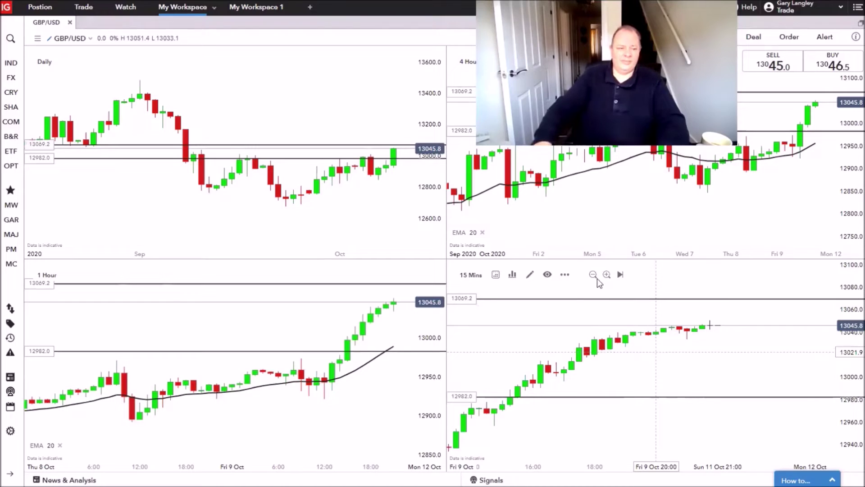
# Show a single GBP/USD chart on 15 Mins, scrolled to the latest candles
pyautogui.click(83, 62)
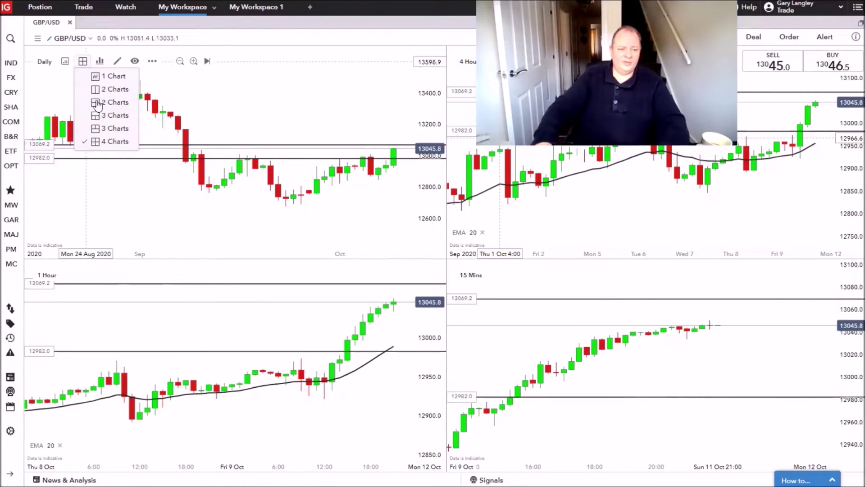
pyautogui.click(112, 76)
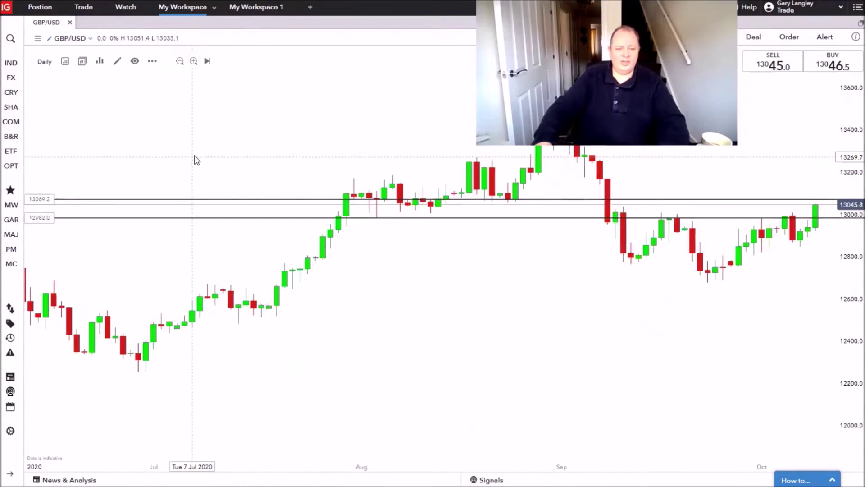
pyautogui.click(45, 62)
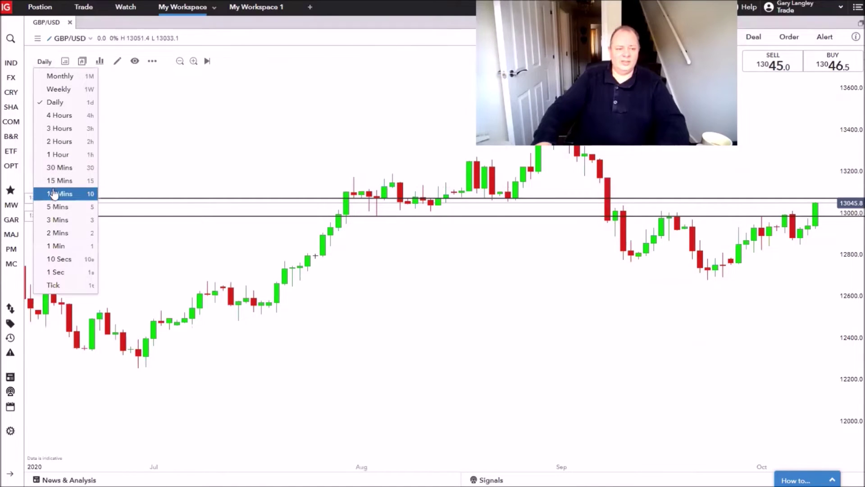
pyautogui.click(59, 180)
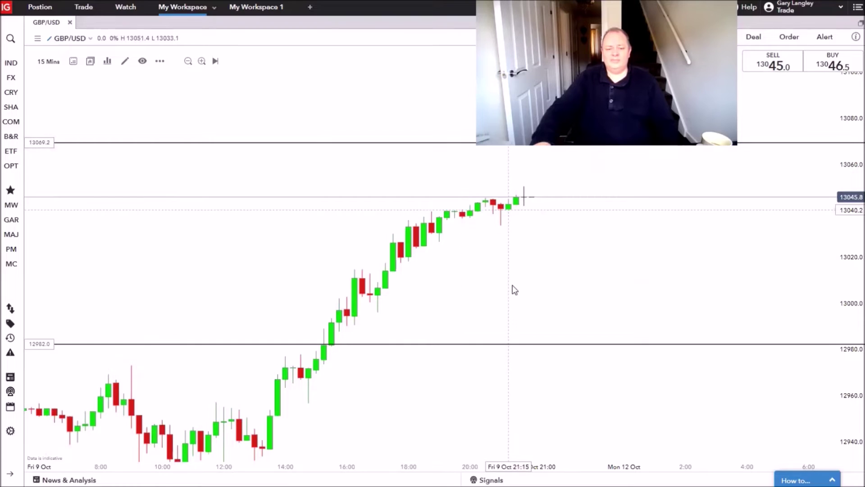
pyautogui.hscroll(2, 513, 270)
pyautogui.hscroll(10, 457, 311)
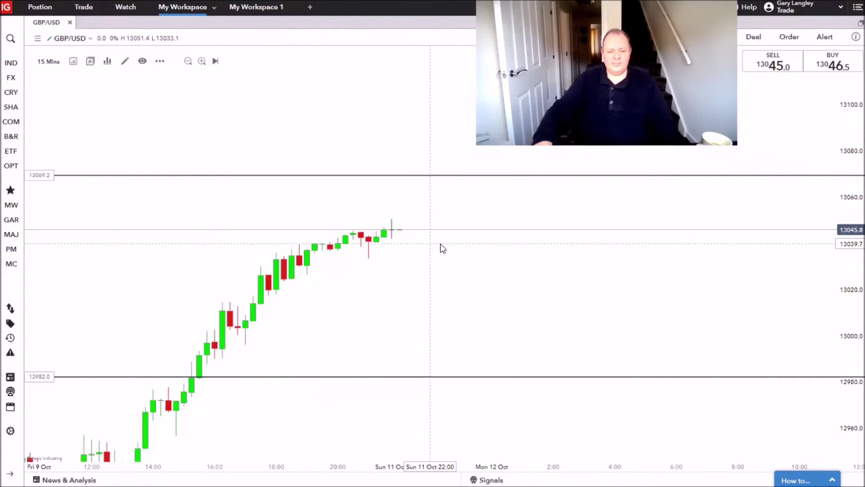
# Browse the chart's Indicators info, close the menu, and open the GBP/USD deal ticket
pyautogui.rightClick(441, 246)
pyautogui.click(453, 278)
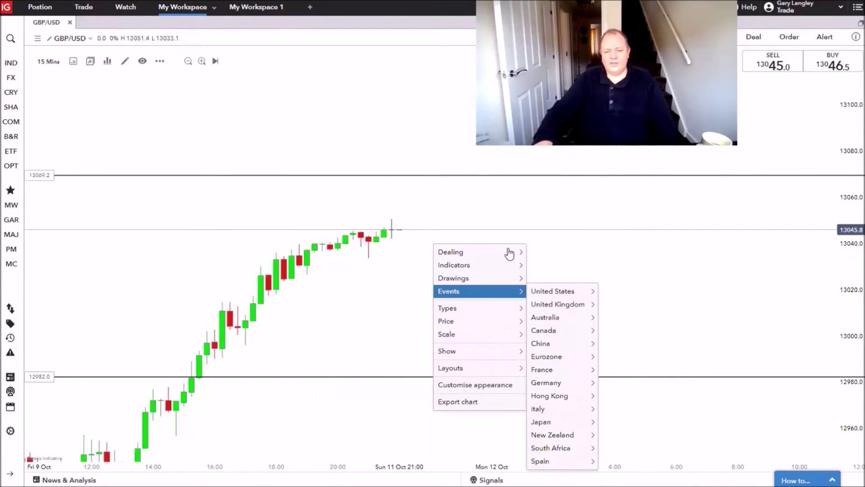
pyautogui.moveTo(509, 252)
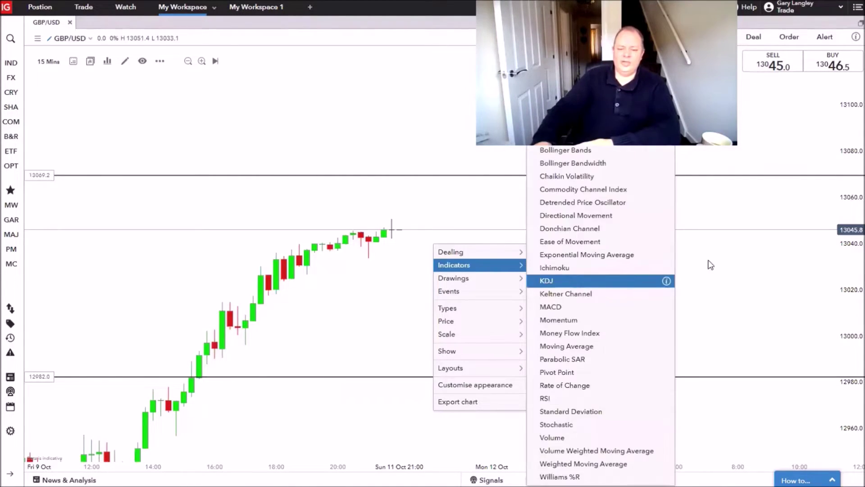
pyautogui.moveTo(666, 268)
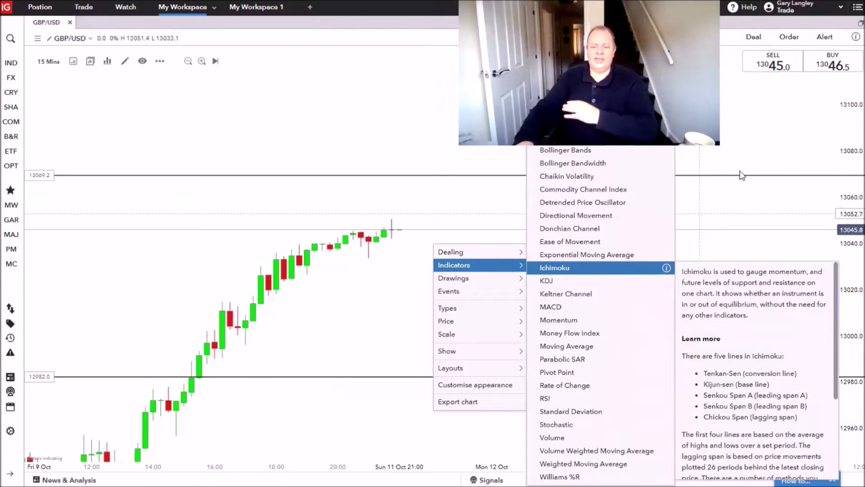
pyautogui.click(697, 231)
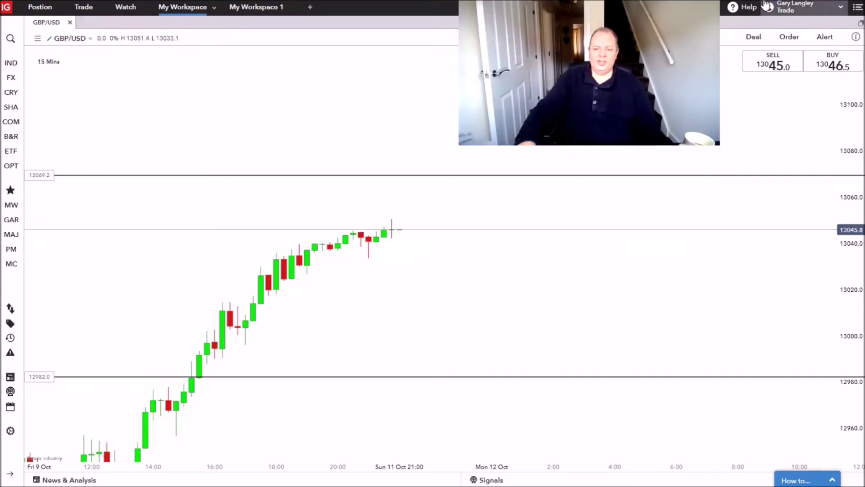
pyautogui.click(751, 38)
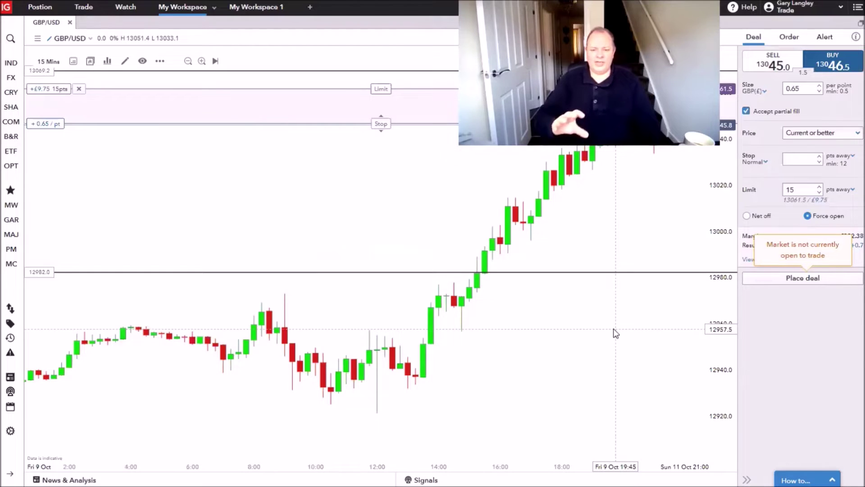
# Change the limit distance to 15 and switch the ticket to a pending order
pyautogui.doubleClick(789, 189)
pyautogui.press('BackSpace')
pyautogui.write('15')
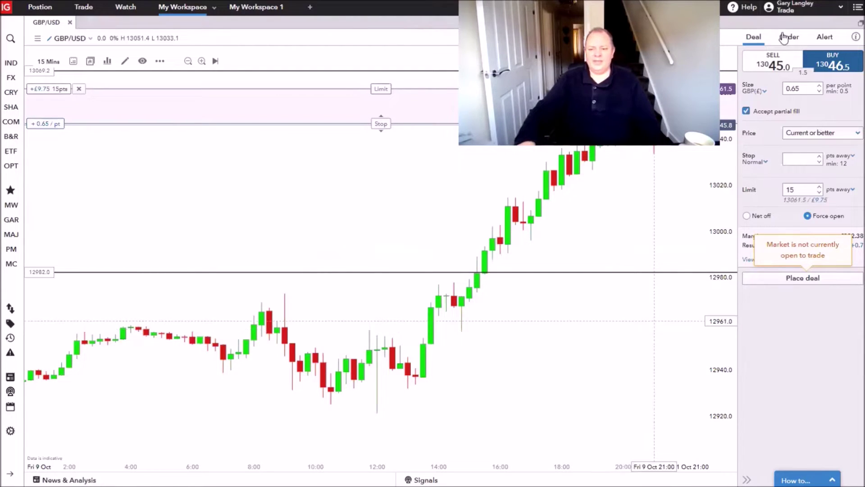
pyautogui.click(789, 43)
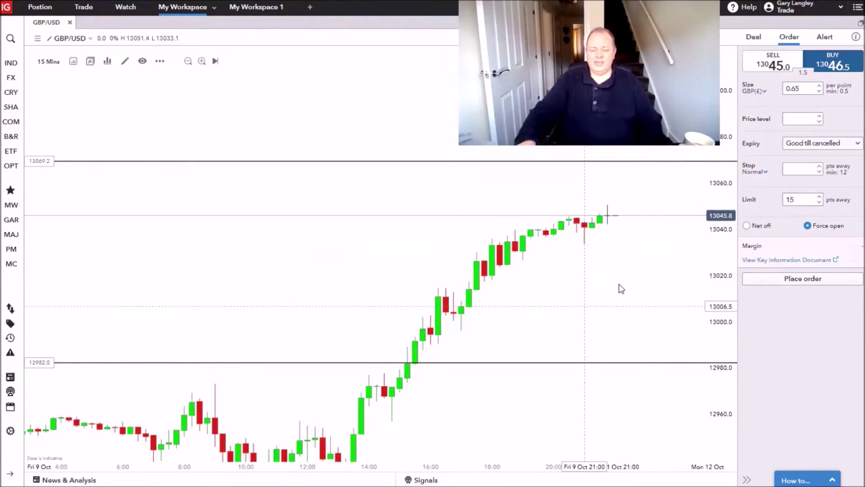
# Set the buy stop order price level to 13052
pyautogui.moveTo(621, 288); pyautogui.dragTo(502, 310)
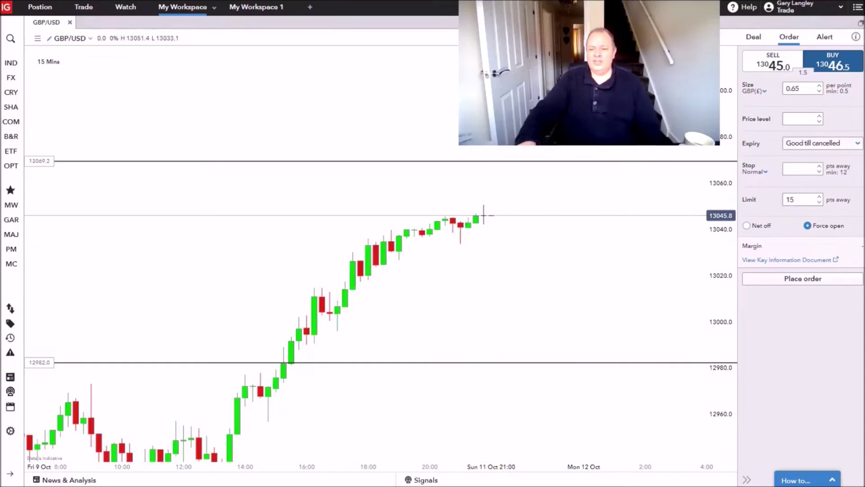
pyautogui.write('13049')
pyautogui.click(819, 116)
pyautogui.click(818, 116)
pyautogui.click(819, 116)
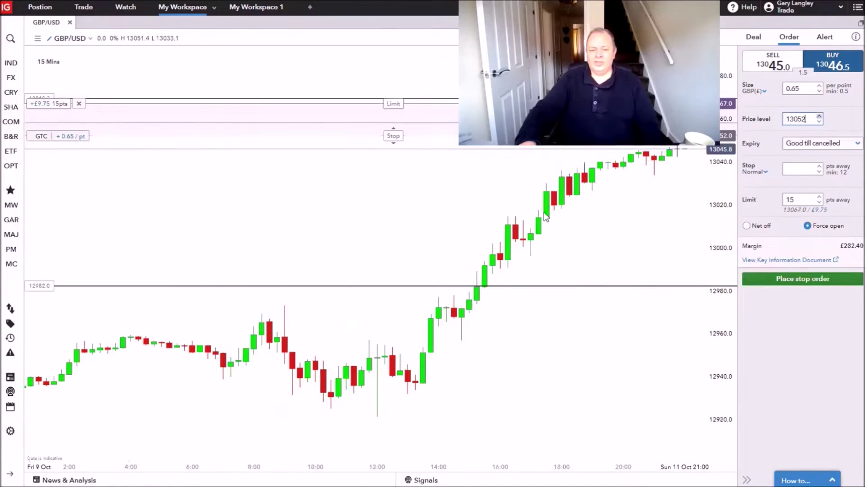
# Drag the stop line to 13032.5 and the limit line to 13100.5 on the chart
pyautogui.moveTo(544, 212); pyautogui.dragTo(469, 338)
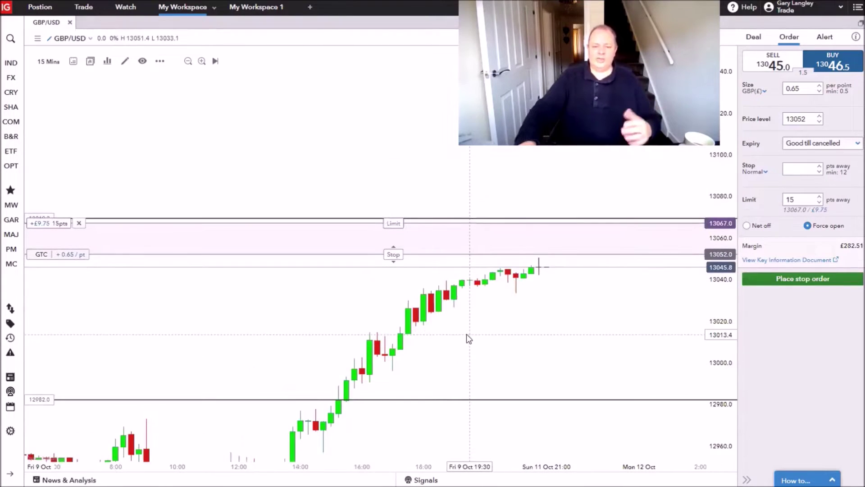
pyautogui.moveTo(396, 223); pyautogui.dragTo(399, 218)
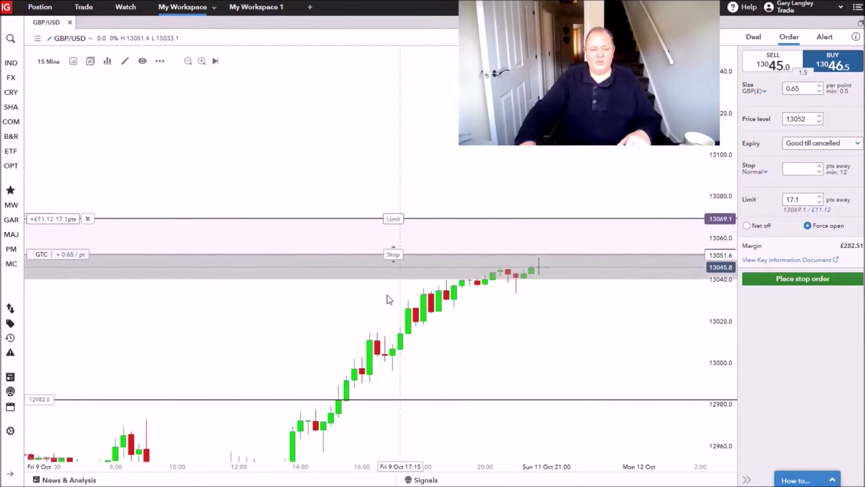
pyautogui.moveTo(394, 260); pyautogui.dragTo(390, 294)
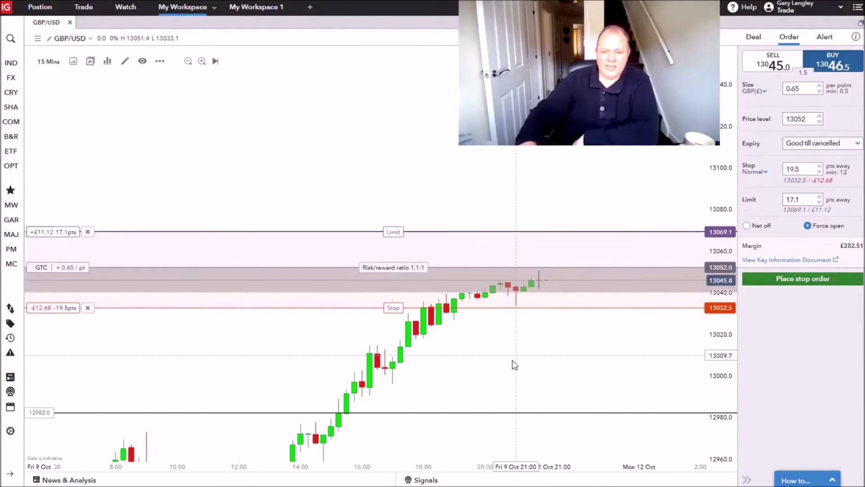
pyautogui.hscroll(2, 502, 360)
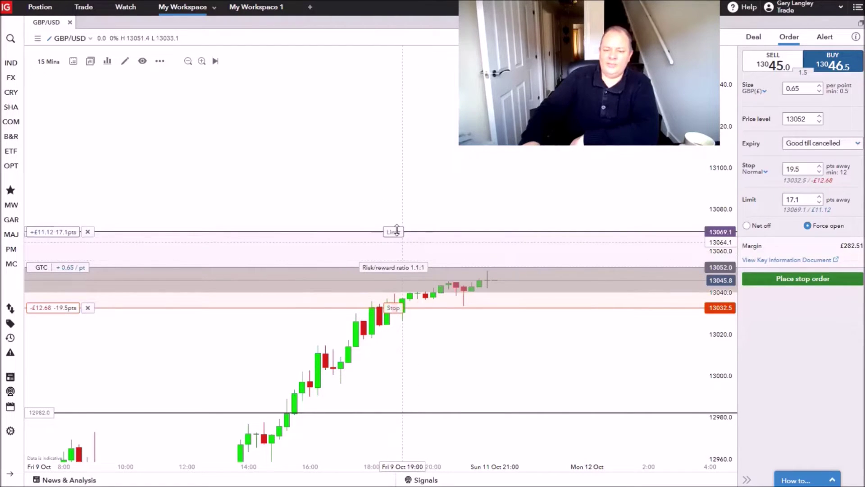
pyautogui.moveTo(396, 231); pyautogui.dragTo(401, 166)
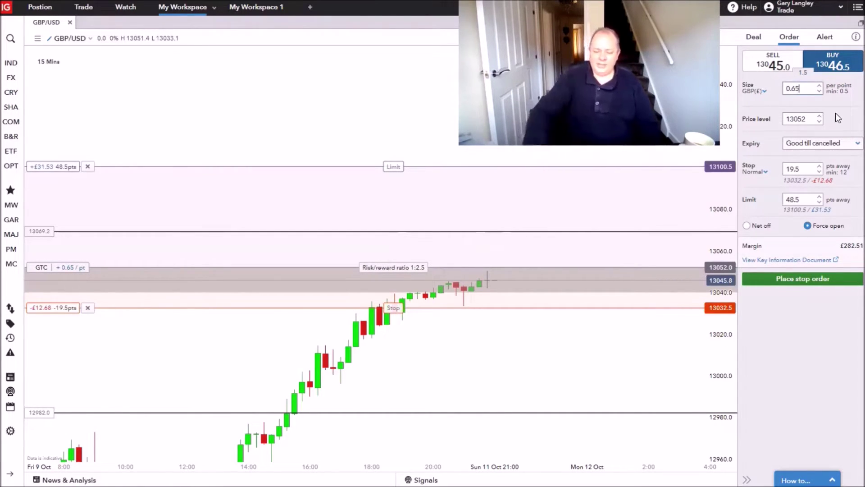
# Change the order size to 0.5 per point and bring up the Indices market list
pyautogui.hotkey('ctrl', 'a')
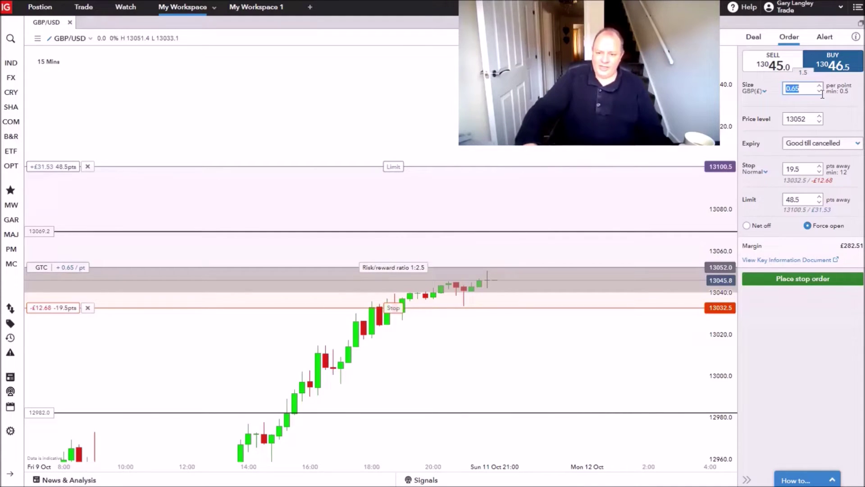
pyautogui.write('0.5')
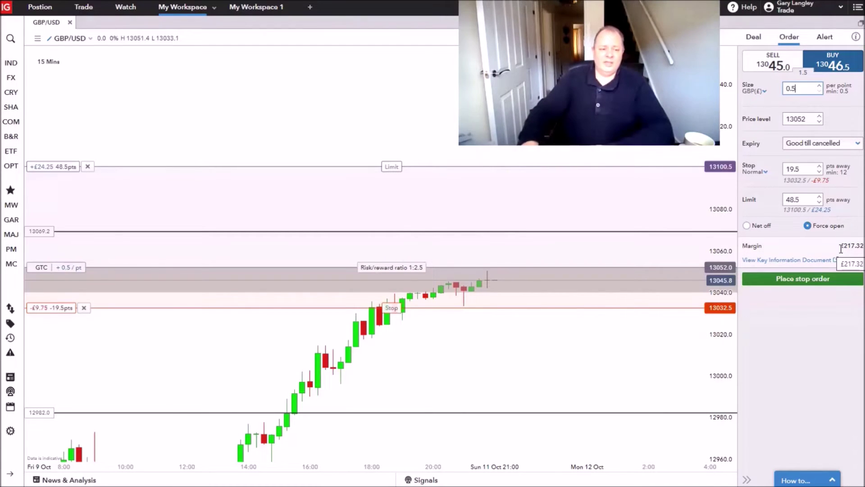
pyautogui.click(11, 64)
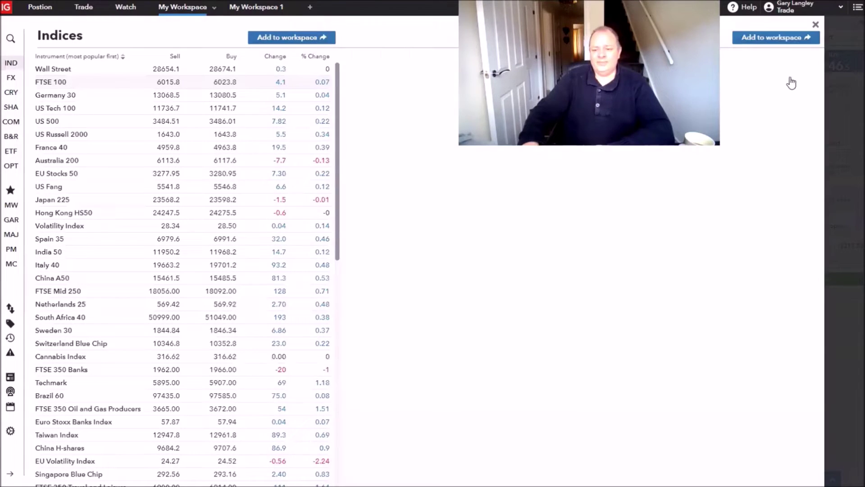
# Open a FTSE 100 ticket set to buy 0.5 per point at order level 6024
pyautogui.click(751, 57)
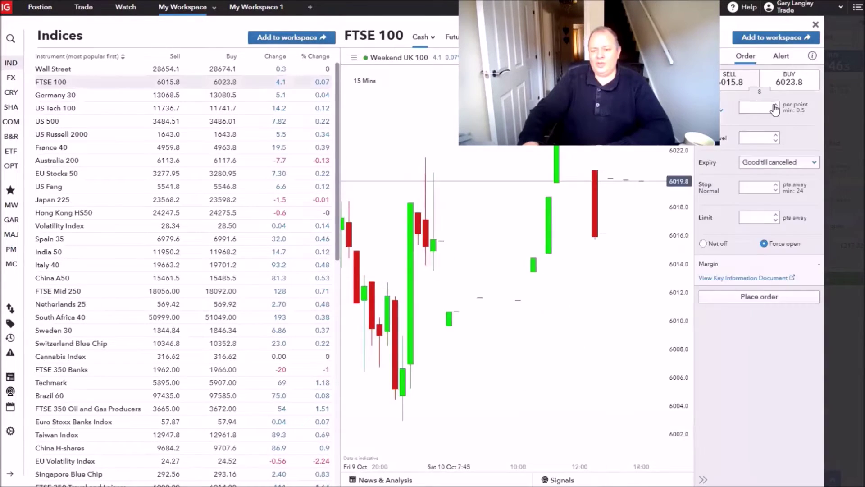
pyautogui.click(786, 91)
pyautogui.click(776, 106)
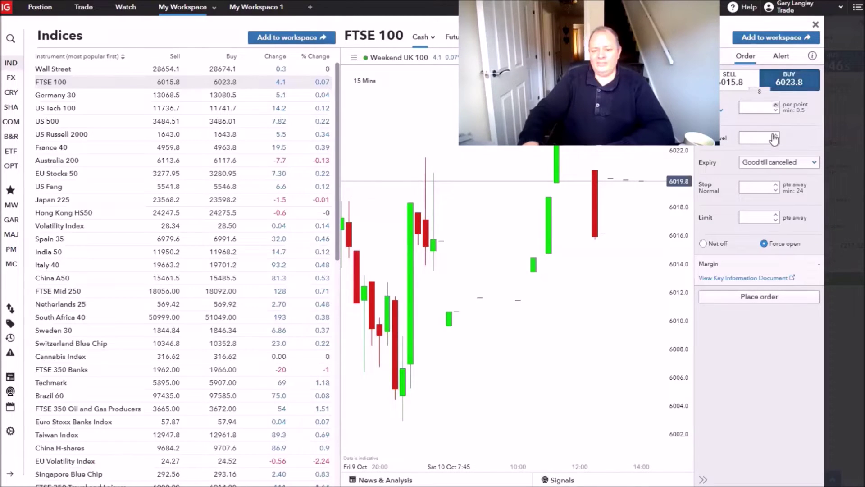
pyautogui.click(775, 140)
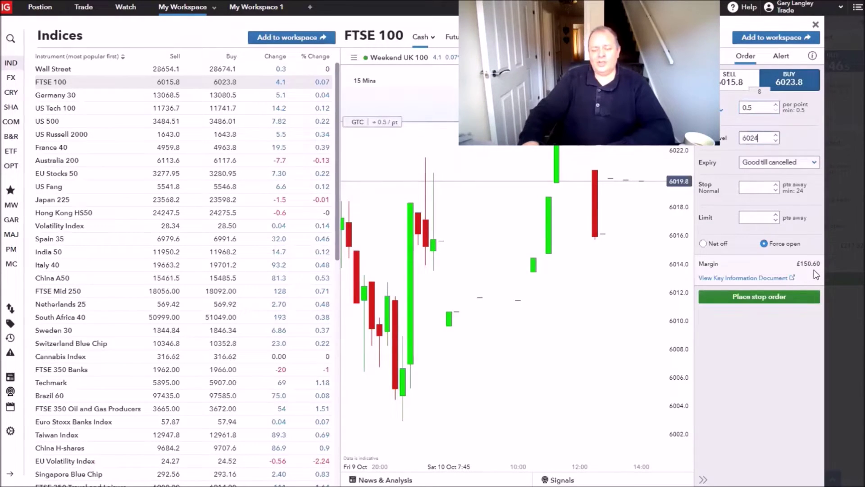
# Finish editing the order level, leaving the GBP/USD 13052 buy stop at 0.5 per point
pyautogui.click(814, 27)
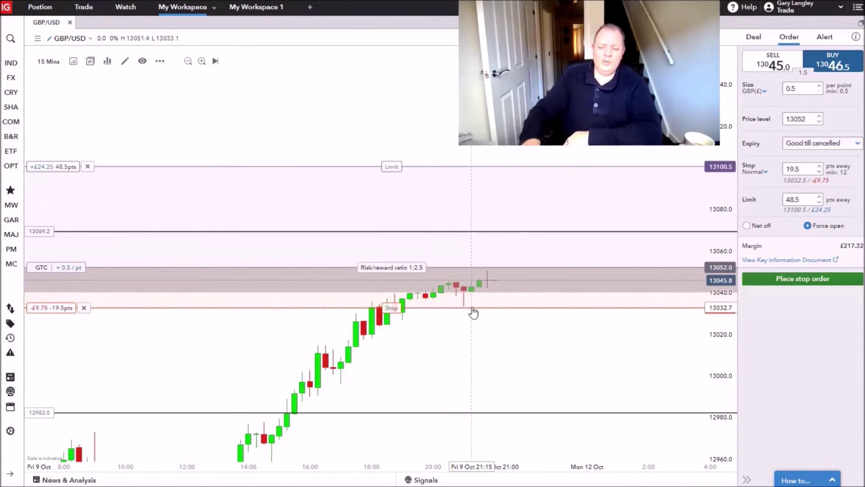
# Review the available stop types, including Guaranteed, then bring up the GBP/USD alert form
pyautogui.click(765, 171)
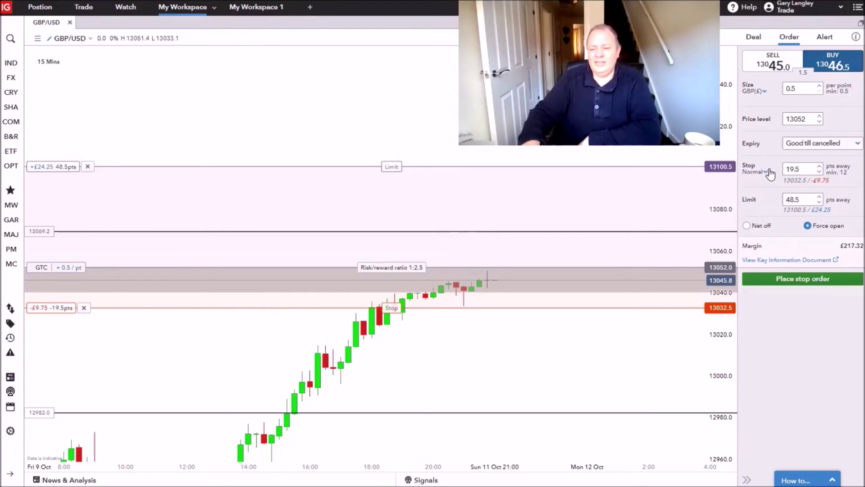
pyautogui.click(822, 44)
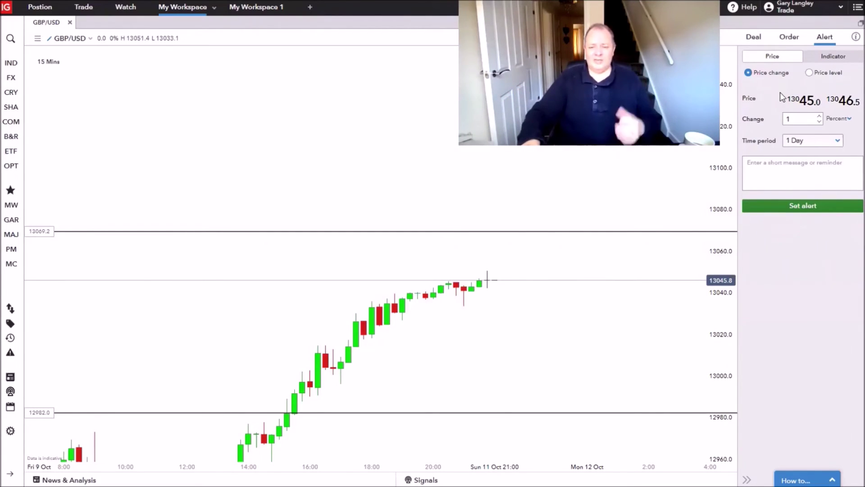
# Open the FX market list and close it again, returning to the alert form
pyautogui.click(11, 78)
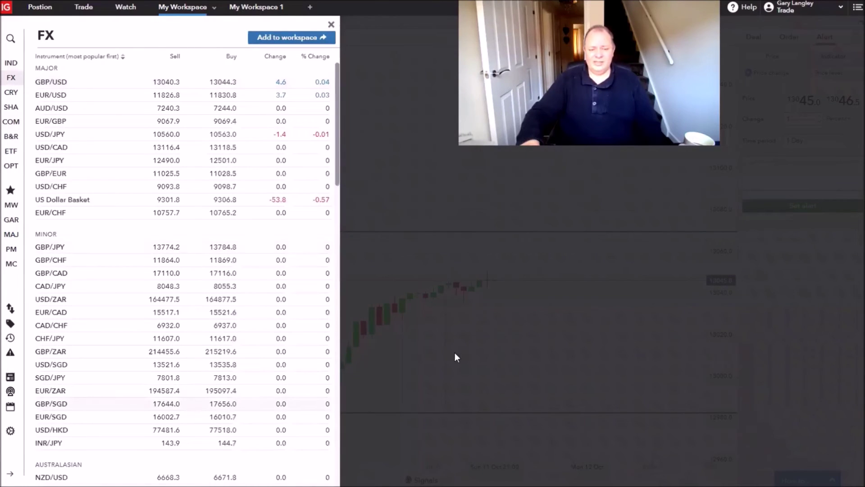
pyautogui.click(485, 318)
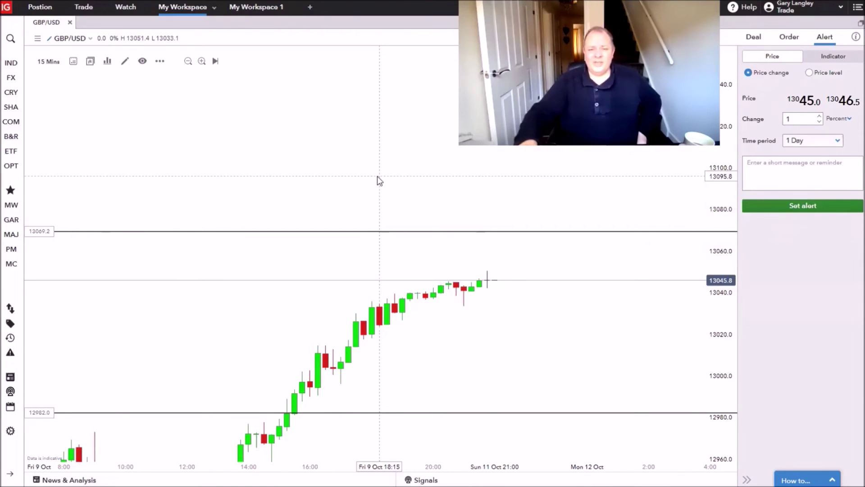
# Make it a 4-hour indicator alert for price outside the Bollinger Bands
pyautogui.click(828, 57)
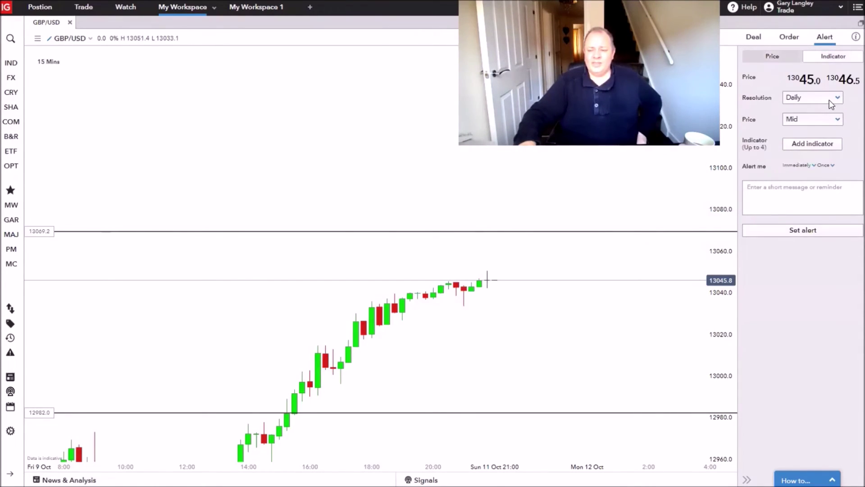
pyautogui.click(829, 99)
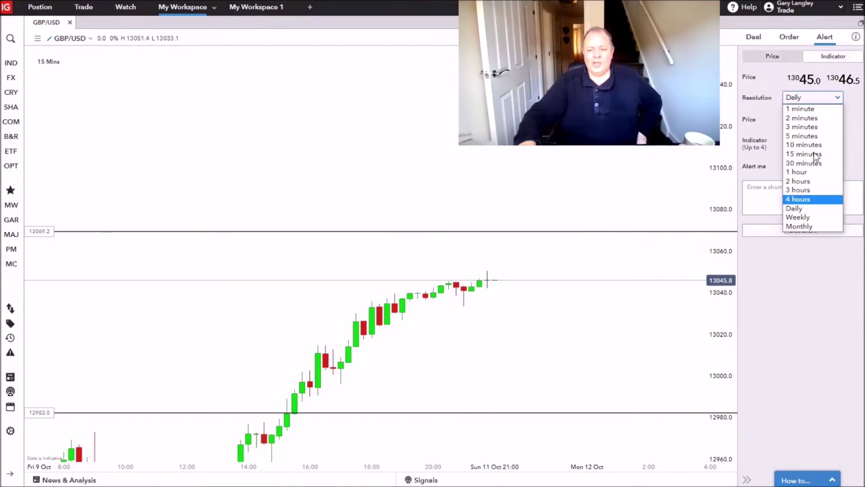
pyautogui.click(798, 198)
pyautogui.click(780, 147)
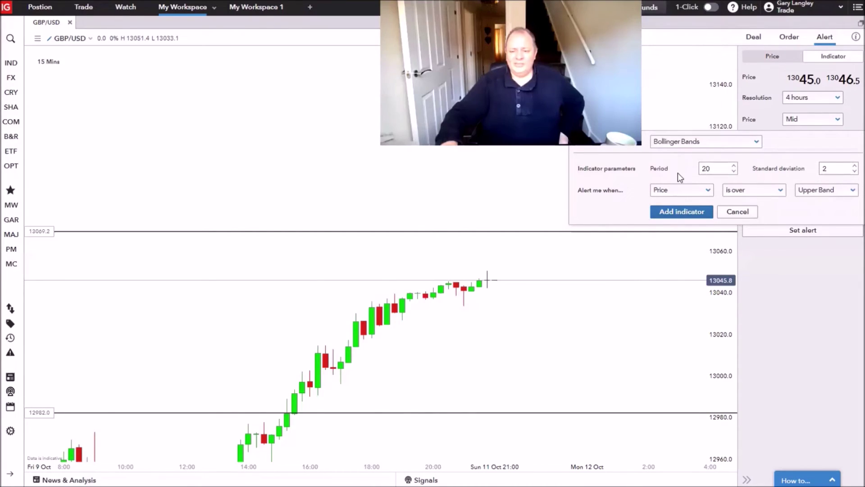
pyautogui.click(763, 191)
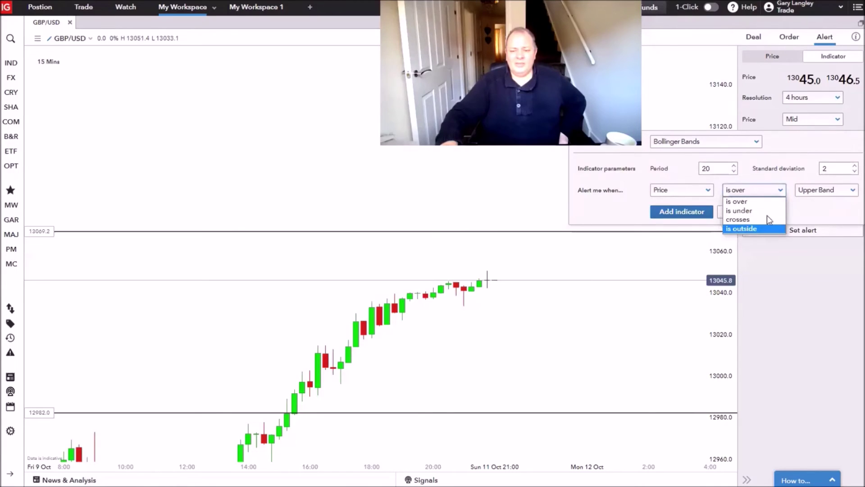
pyautogui.click(744, 228)
pyautogui.click(680, 212)
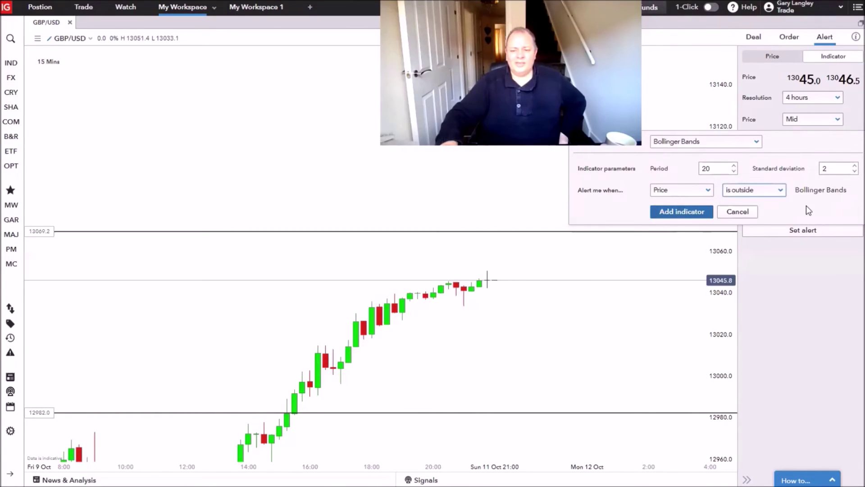
# Trigger at candlestick end every time, name it 'Cable bolli' and save the alert
pyautogui.click(807, 218)
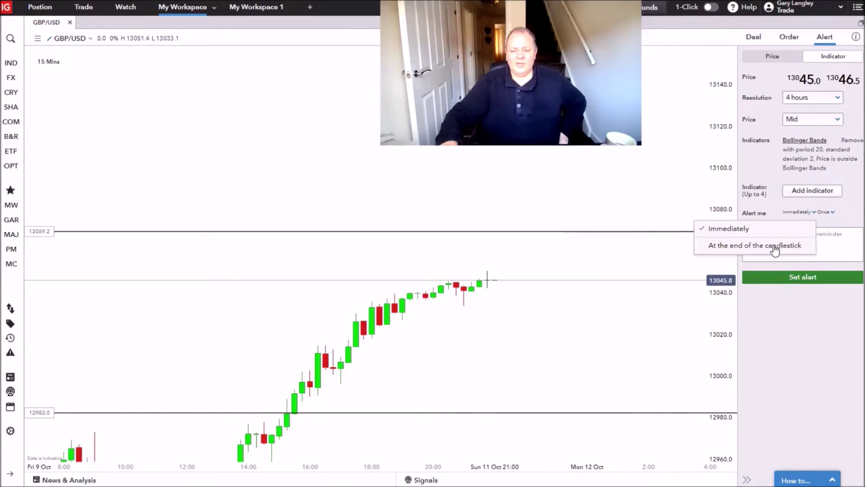
pyautogui.click(776, 247)
pyautogui.click(798, 224)
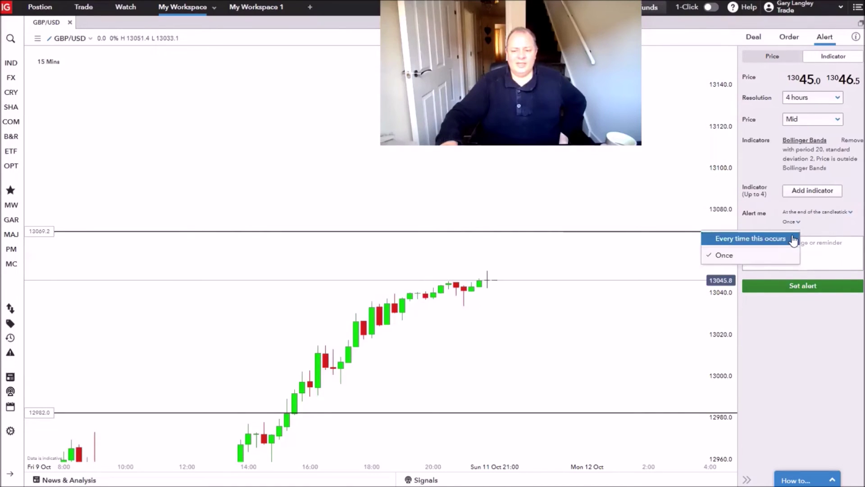
pyautogui.click(765, 243)
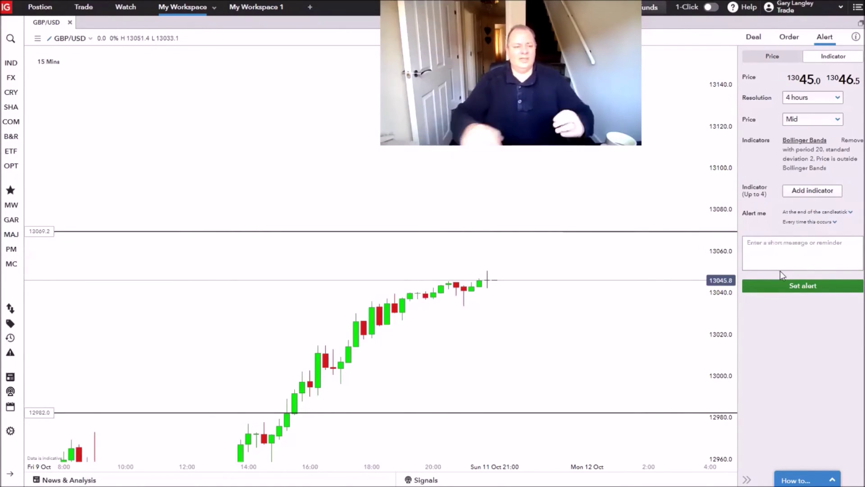
pyautogui.write('C')
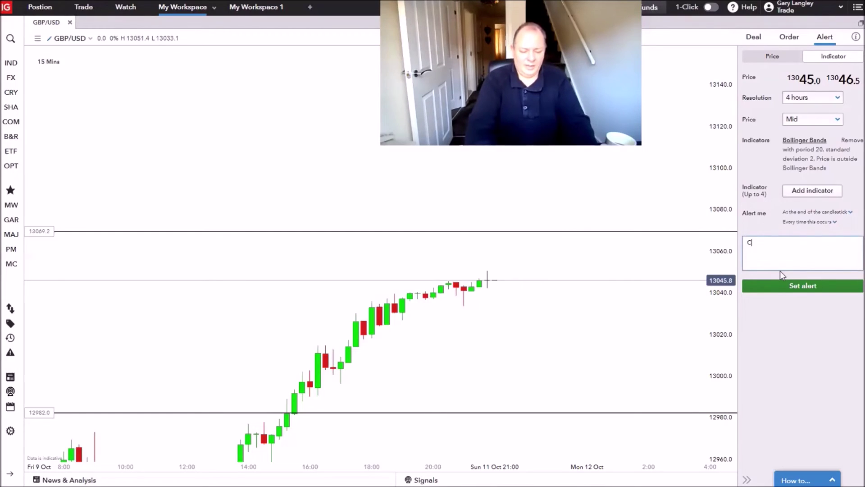
pyautogui.write('able b')
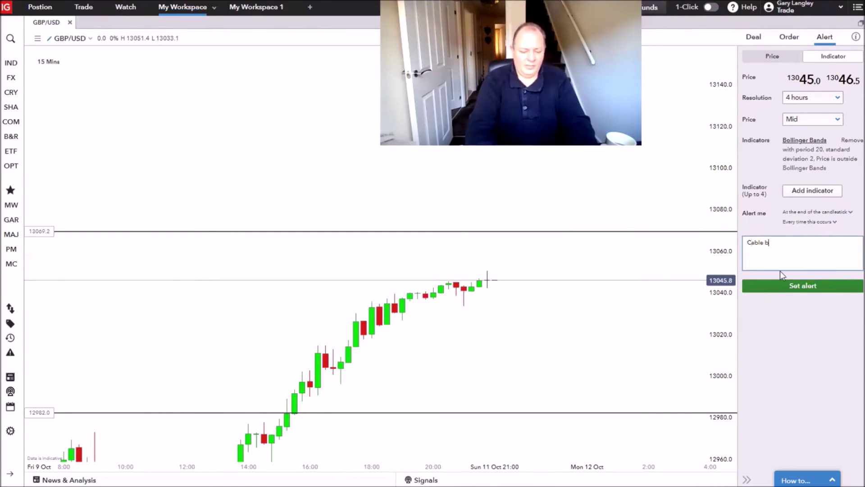
pyautogui.write('olli')
pyautogui.click(793, 286)
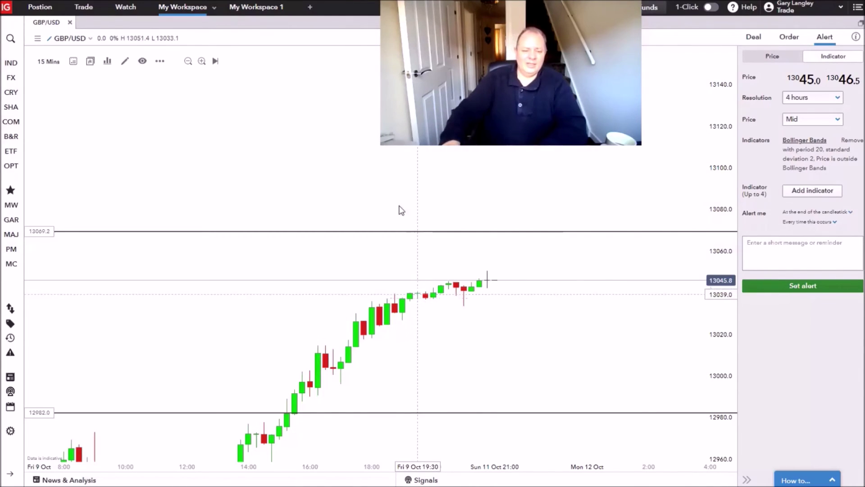
# Add Bollinger Bands (20, 2) to the 15-minute GBP/USD chart
pyautogui.rightClick(261, 138)
pyautogui.moveTo(280, 158)
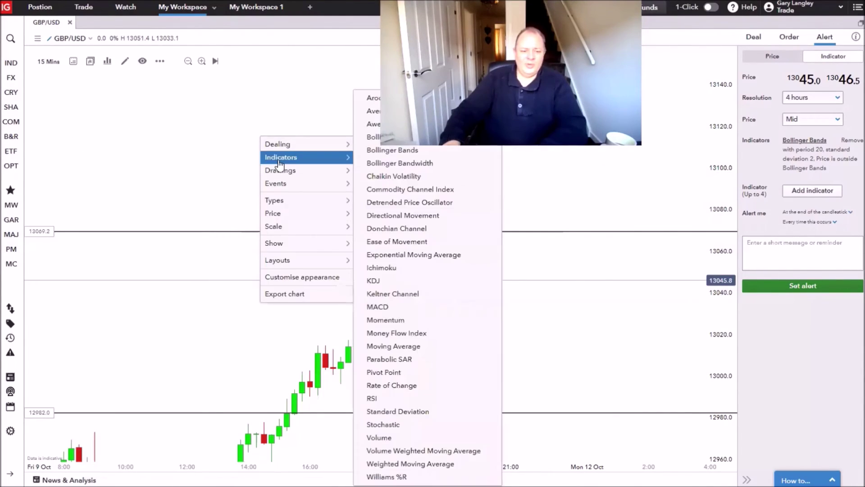
pyautogui.click(390, 151)
pyautogui.click(434, 311)
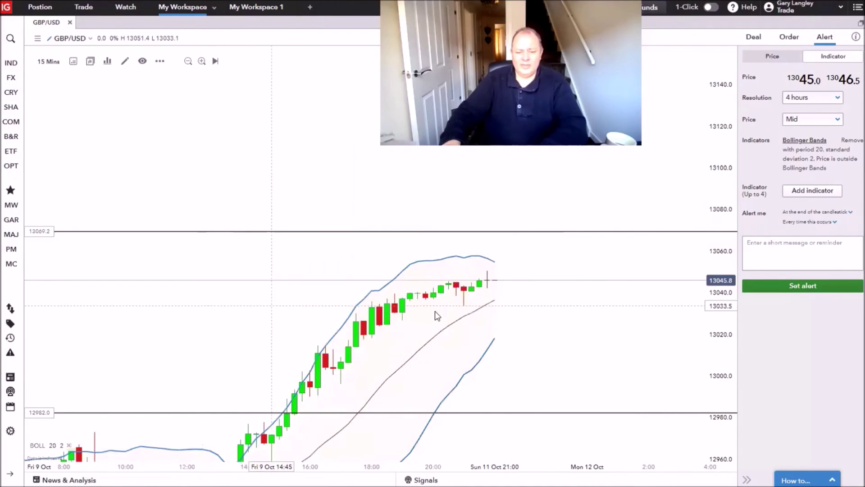
# Add an RSI 14 pane below the chart
pyautogui.rightClick(282, 176)
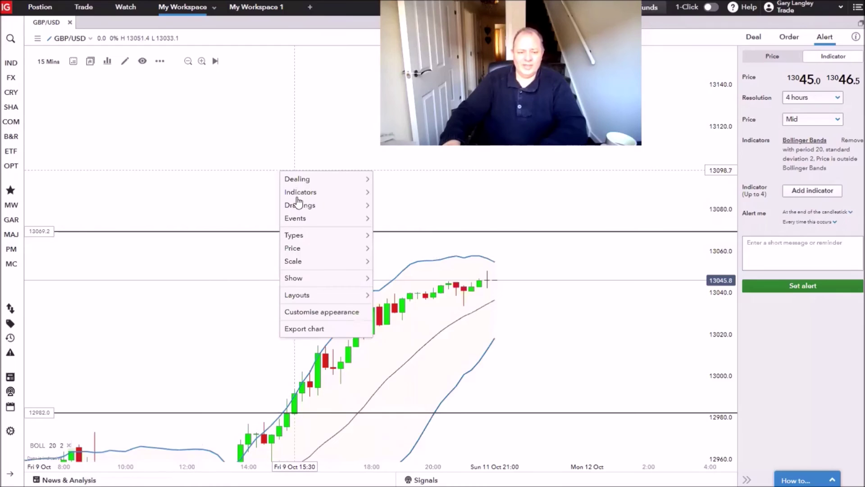
pyautogui.moveTo(299, 193)
pyautogui.click(391, 398)
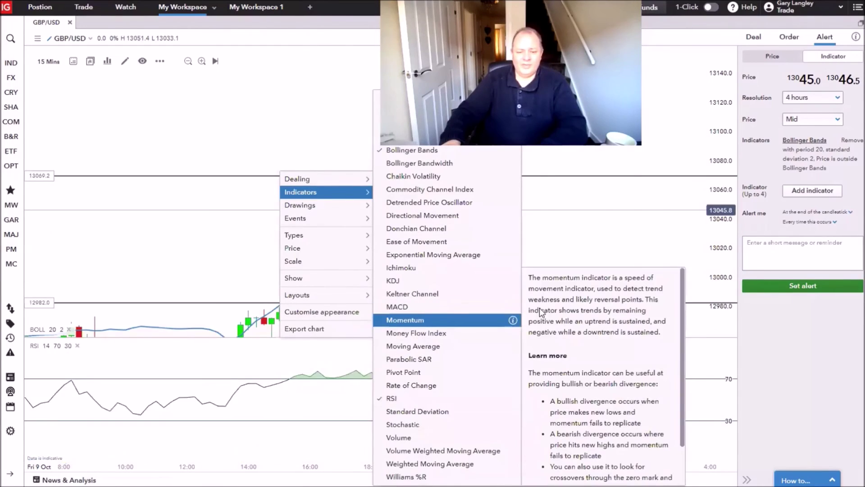
pyautogui.click(201, 243)
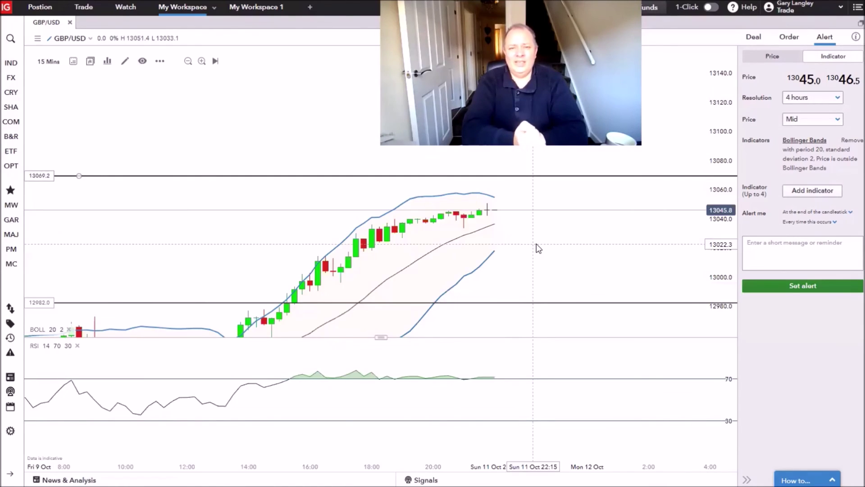
# Bring back the GBP/USD order ticket with 0.5 per point, 19.5-point stop and 48.5-point limit
pyautogui.click(788, 36)
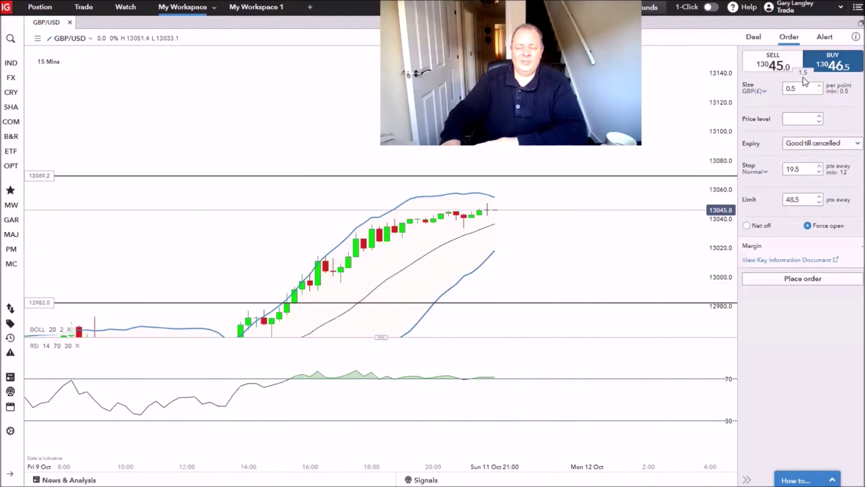